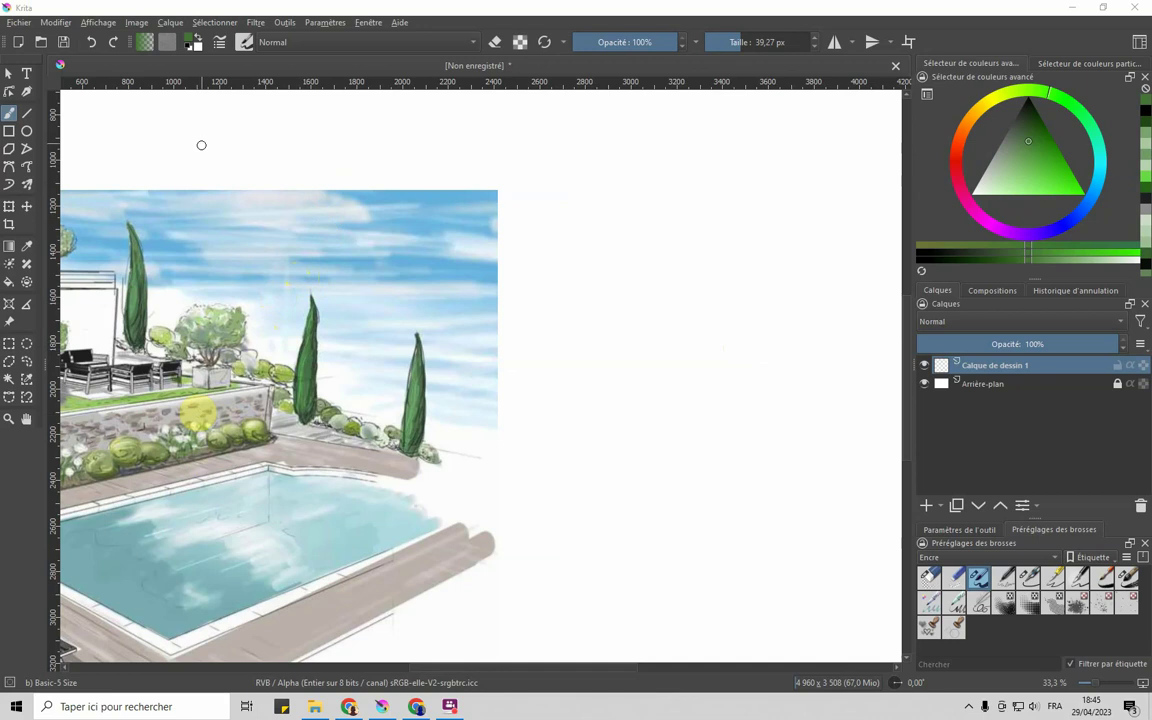
pyautogui.click(202, 355)
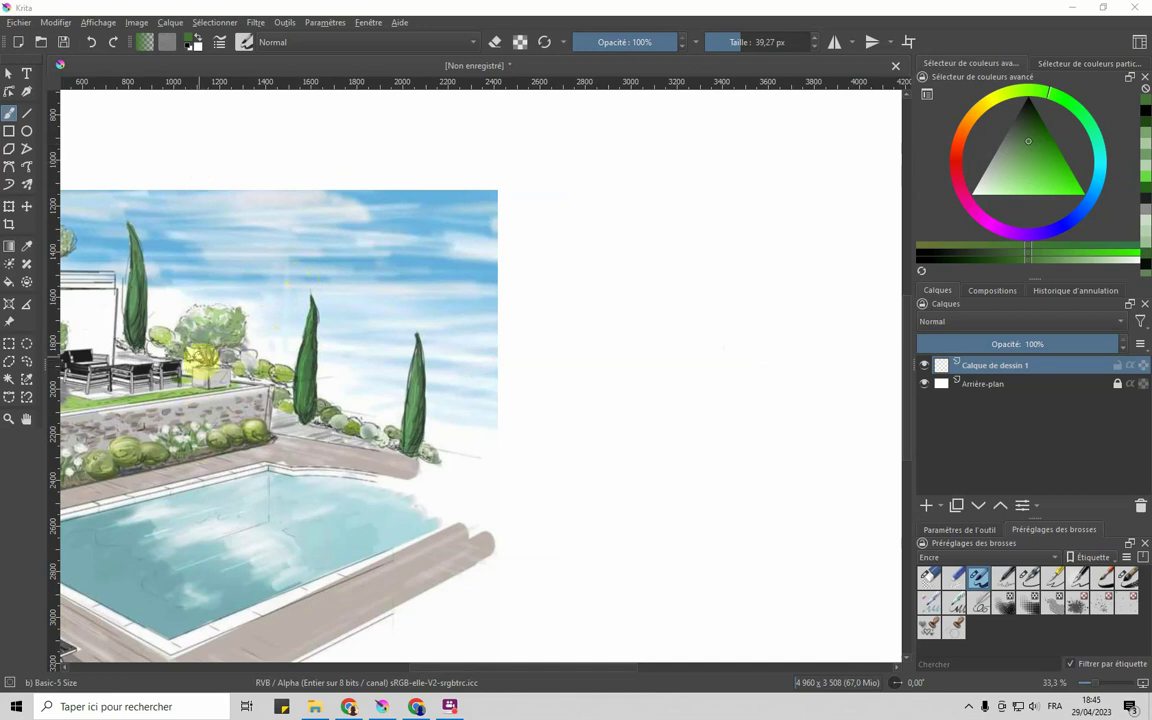
pyautogui.click(229, 338)
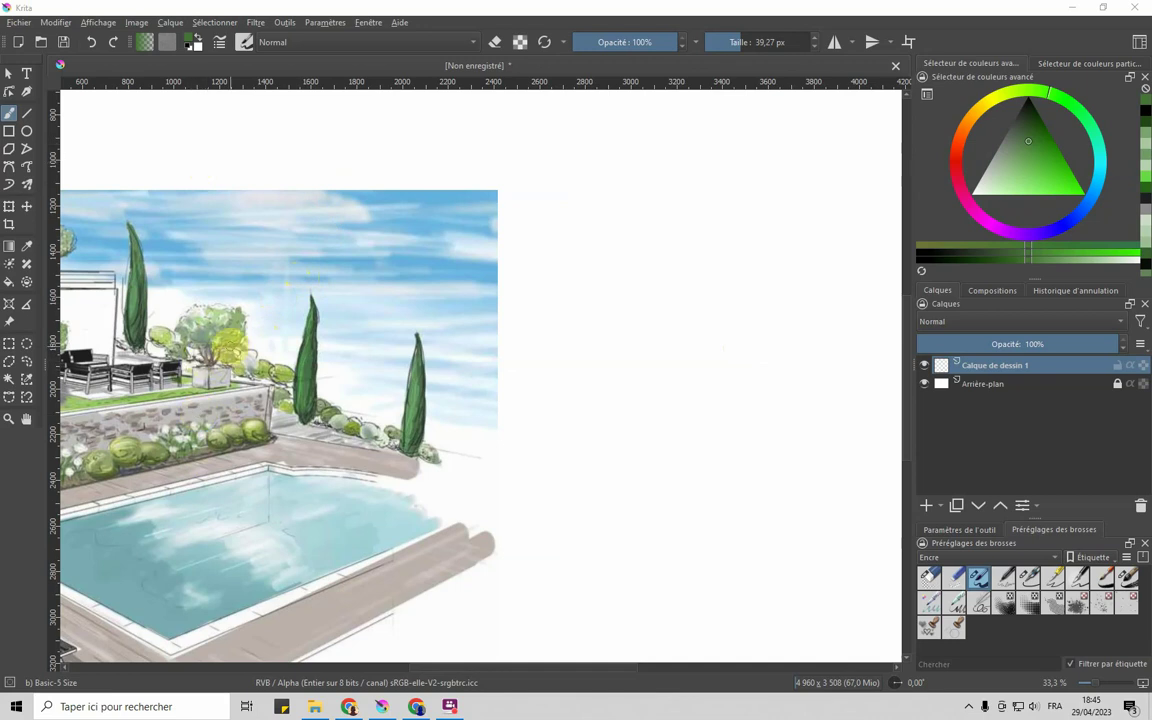
pyautogui.click(356, 359)
pyautogui.click(325, 448)
pyautogui.moveTo(411, 444)
pyautogui.mouseDown()
pyautogui.moveTo(429, 424)
pyautogui.moveTo(412, 343)
pyautogui.moveTo(416, 357)
pyautogui.mouseUp()
pyautogui.moveTo(409, 408); pyautogui.dragTo(412, 418)
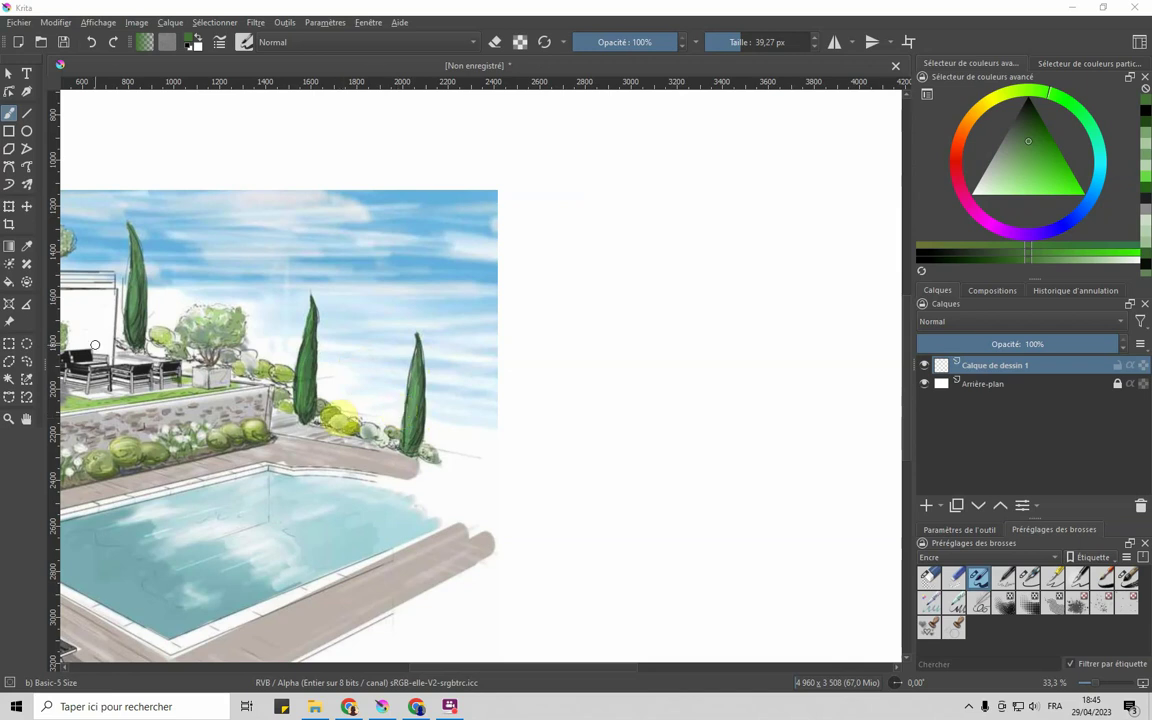
# Move the pool scene reference image across the canvas so that a wide blank drawing area is free beside its cypresses.
pyautogui.click(9, 321)
pyautogui.moveTo(167, 434); pyautogui.dragTo(465, 326)
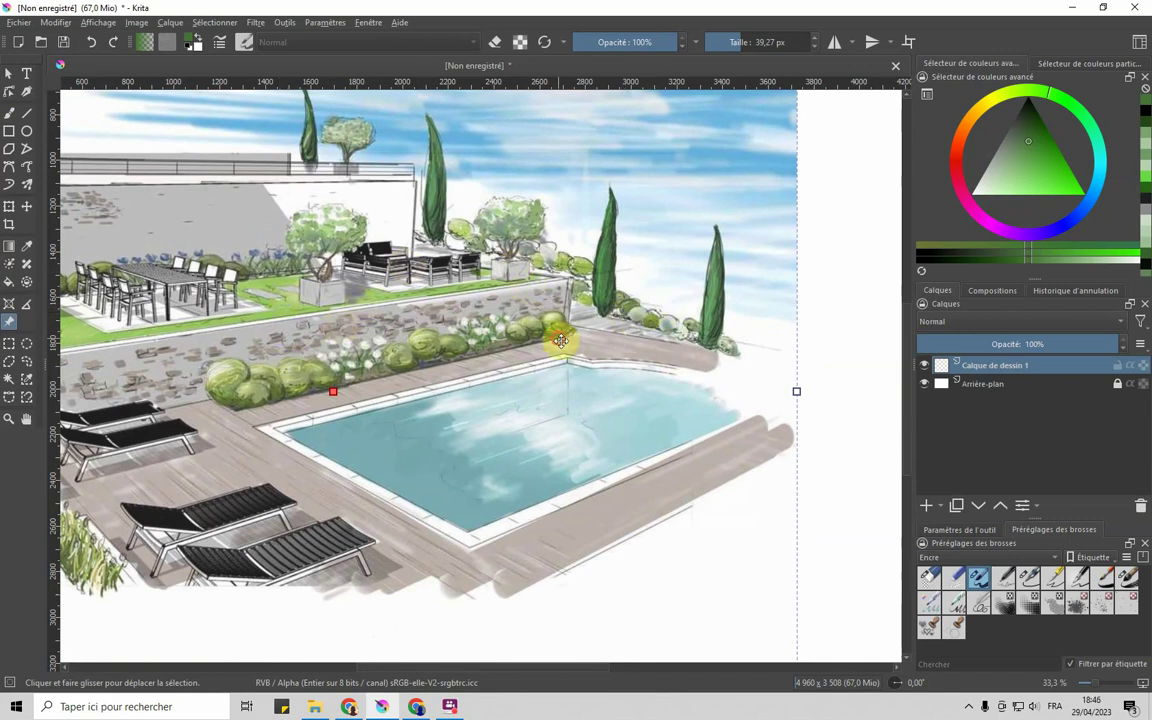
pyautogui.moveTo(558, 327); pyautogui.dragTo(561, 373)
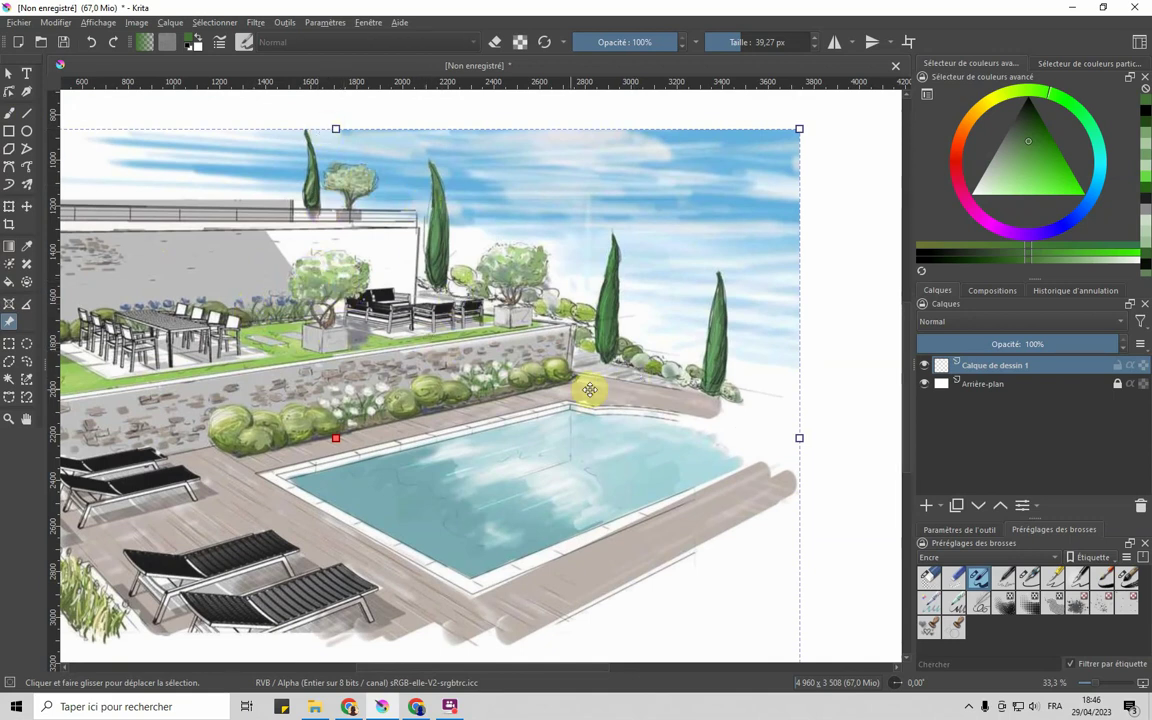
pyautogui.moveTo(278, 452)
pyautogui.mouseDown()
pyautogui.moveTo(265, 514)
pyautogui.moveTo(411, 393)
pyautogui.mouseUp()
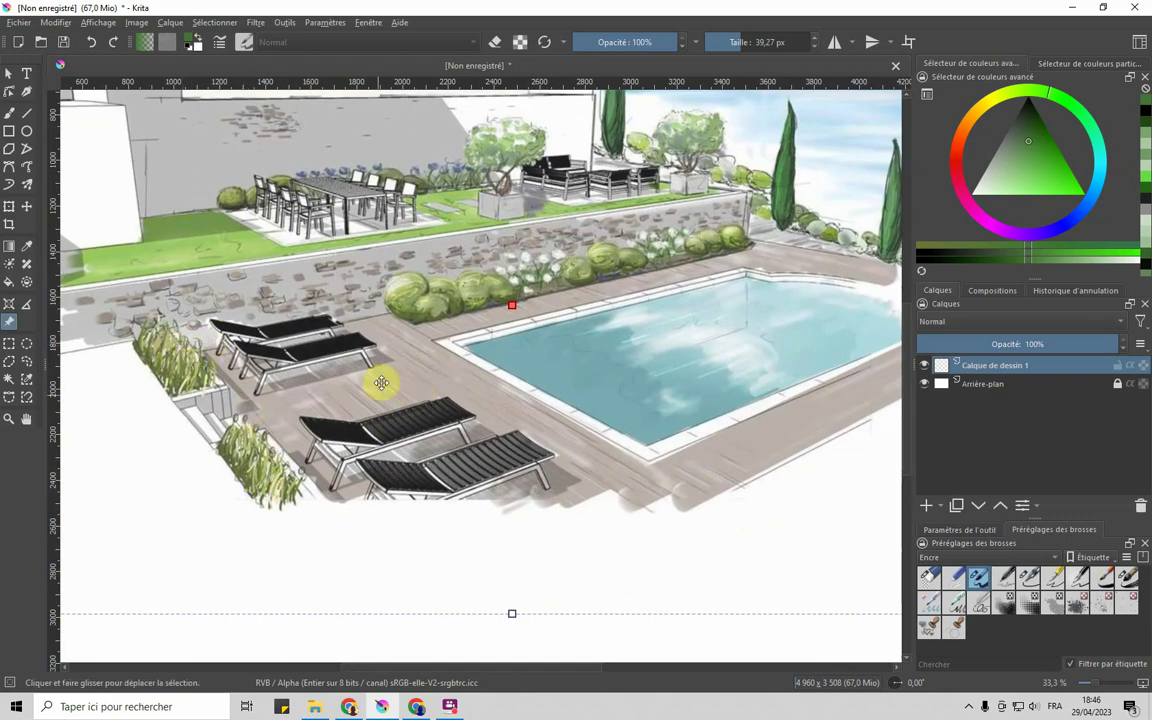
pyautogui.moveTo(614, 330); pyautogui.dragTo(348, 412)
pyautogui.moveTo(506, 359)
pyautogui.mouseDown()
pyautogui.moveTo(231, 378)
pyautogui.moveTo(218, 393)
pyautogui.moveTo(231, 419)
pyautogui.mouseUp()
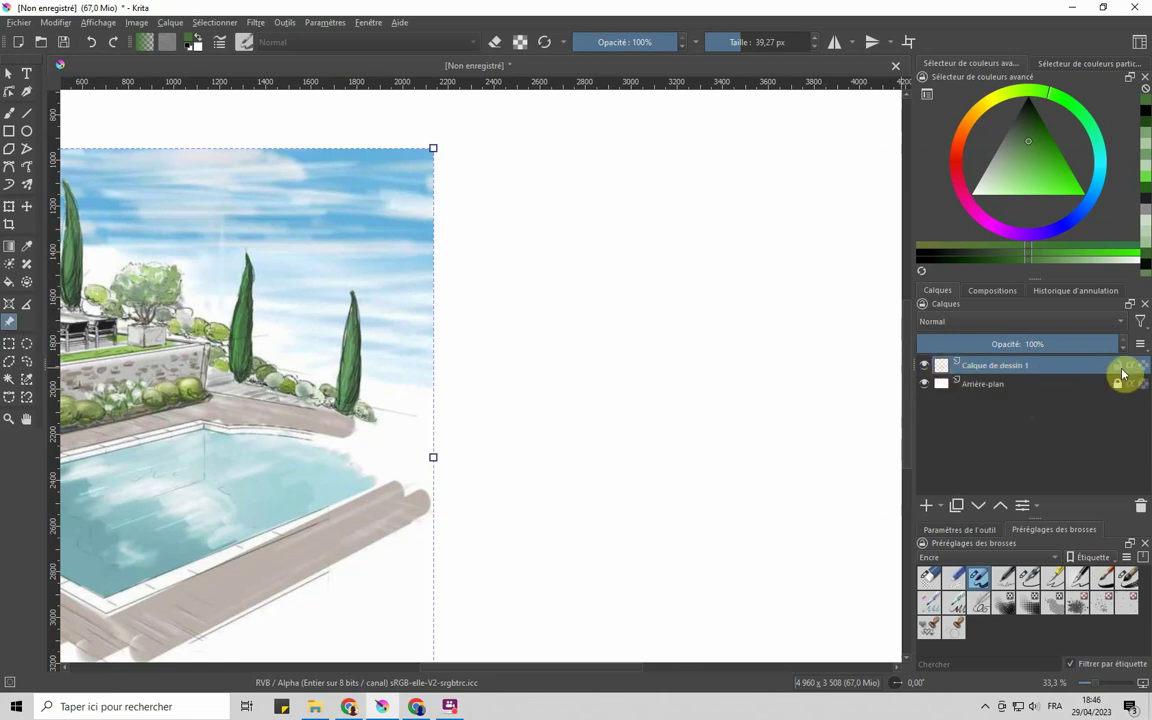
# Filter the brush presets by the Numérique tag after looking at all presets.
pyautogui.click(940, 560)
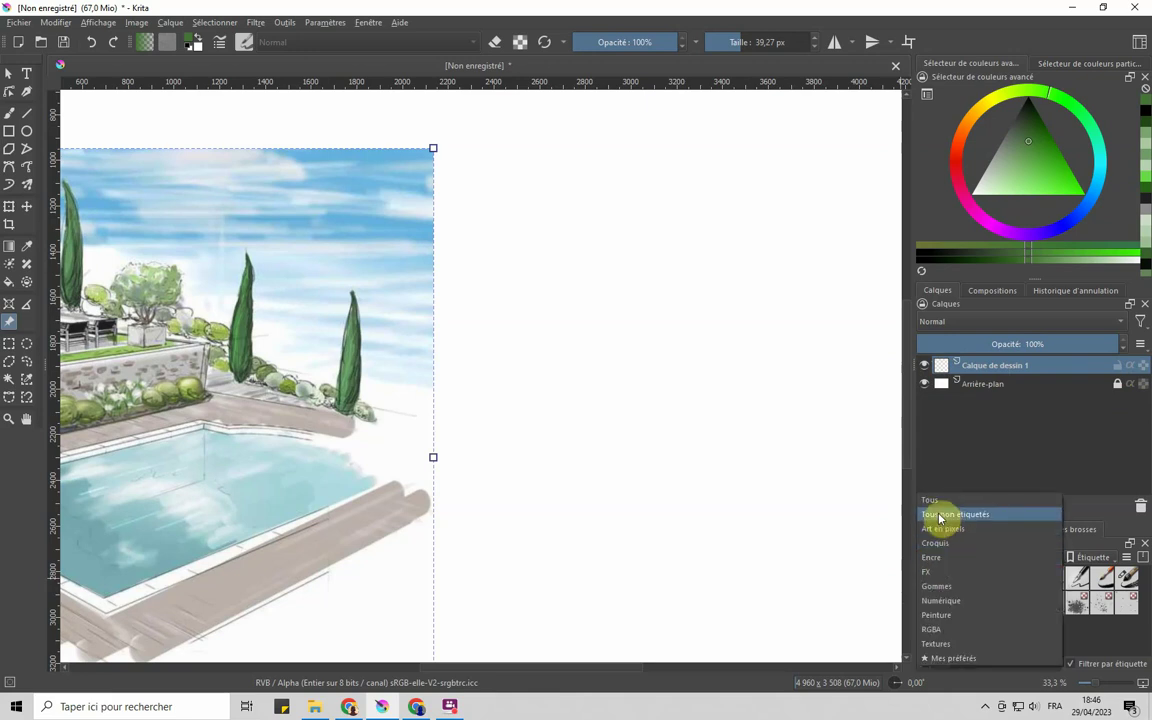
pyautogui.click(944, 512)
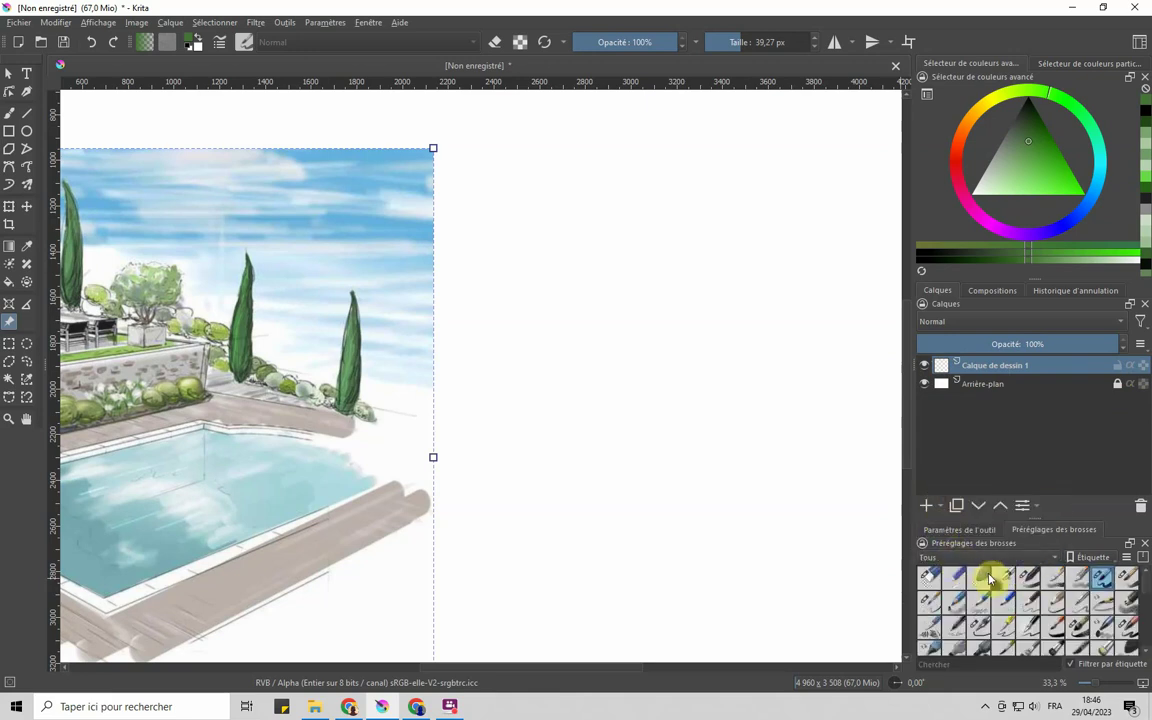
pyautogui.click(948, 558)
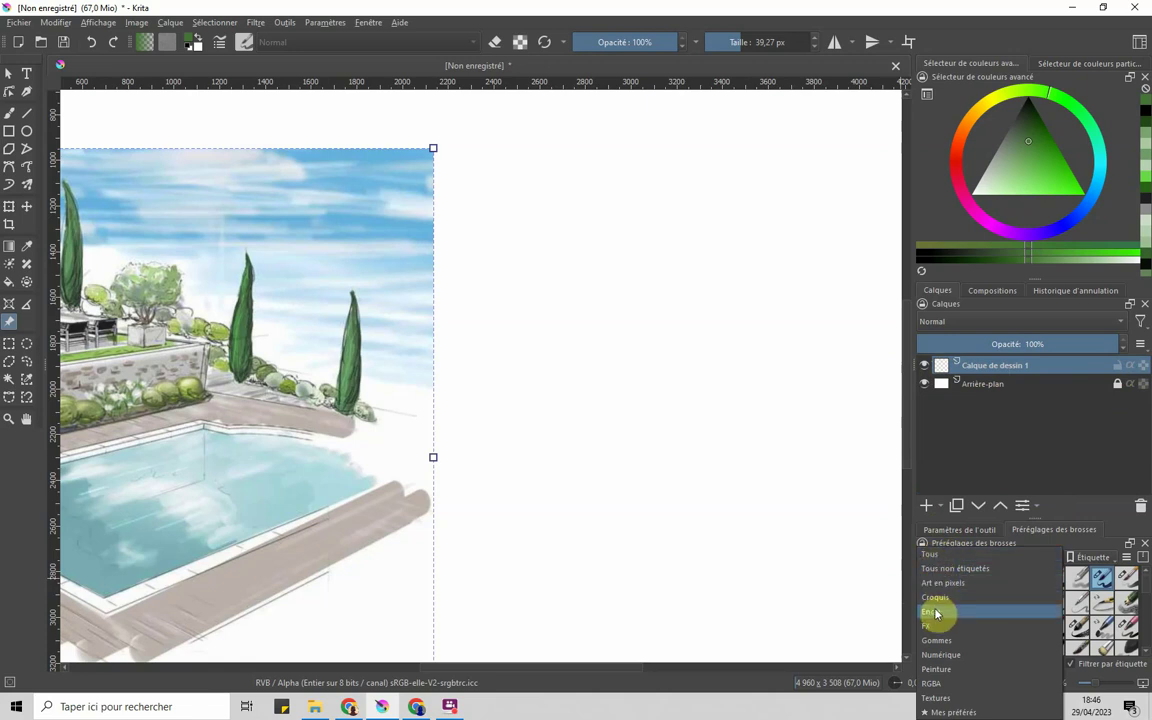
pyautogui.click(932, 654)
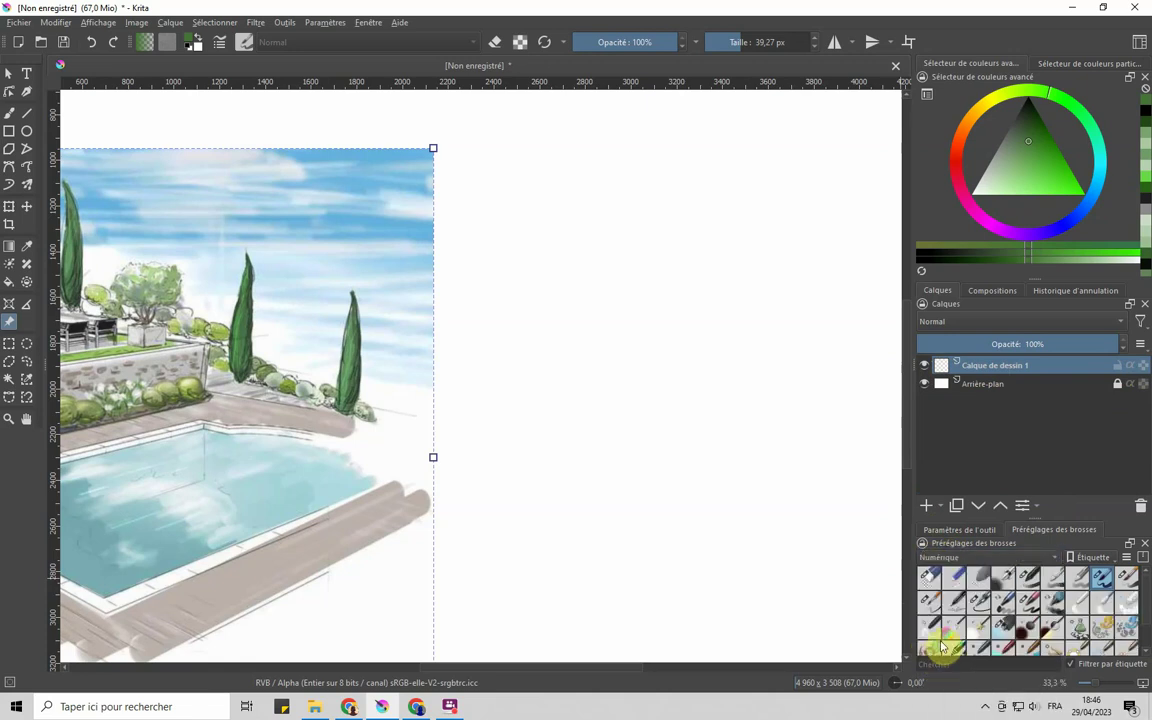
# Deselect the reference image and paint black test strokes on the blank canvas with the Basic-2 Opacity brush.
pyautogui.click(1025, 579)
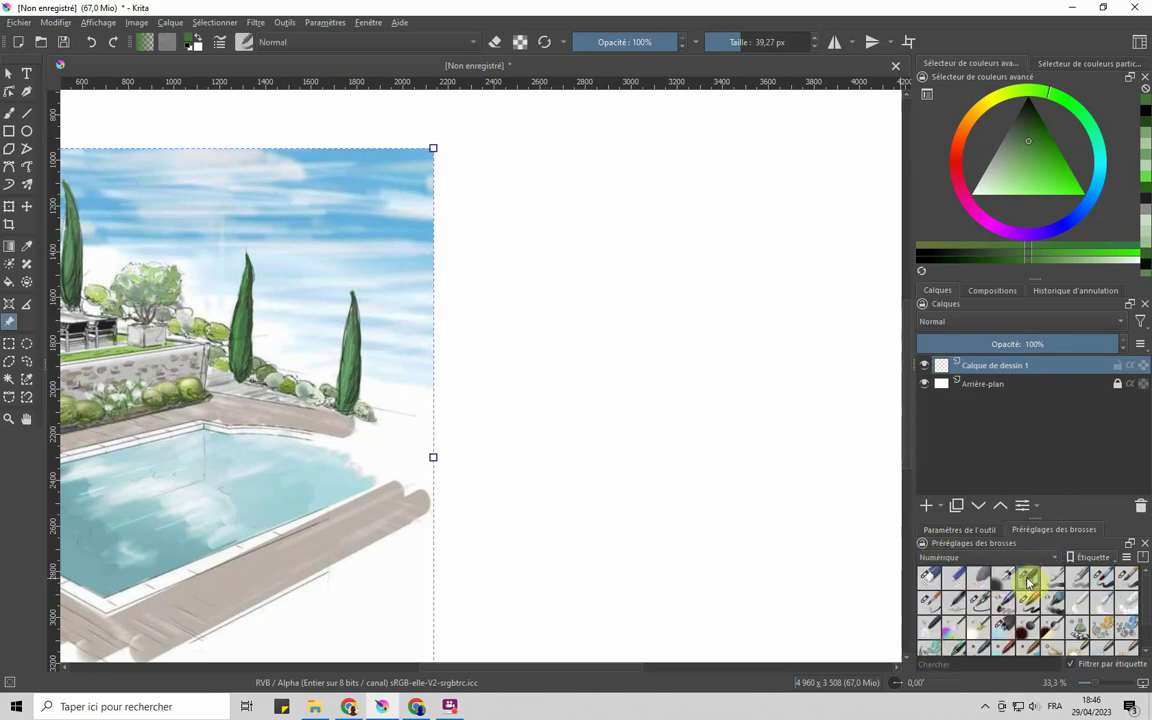
pyautogui.moveTo(1029, 147); pyautogui.dragTo(1032, 100)
pyautogui.hotkey('ctrl', 'shift', 'a')
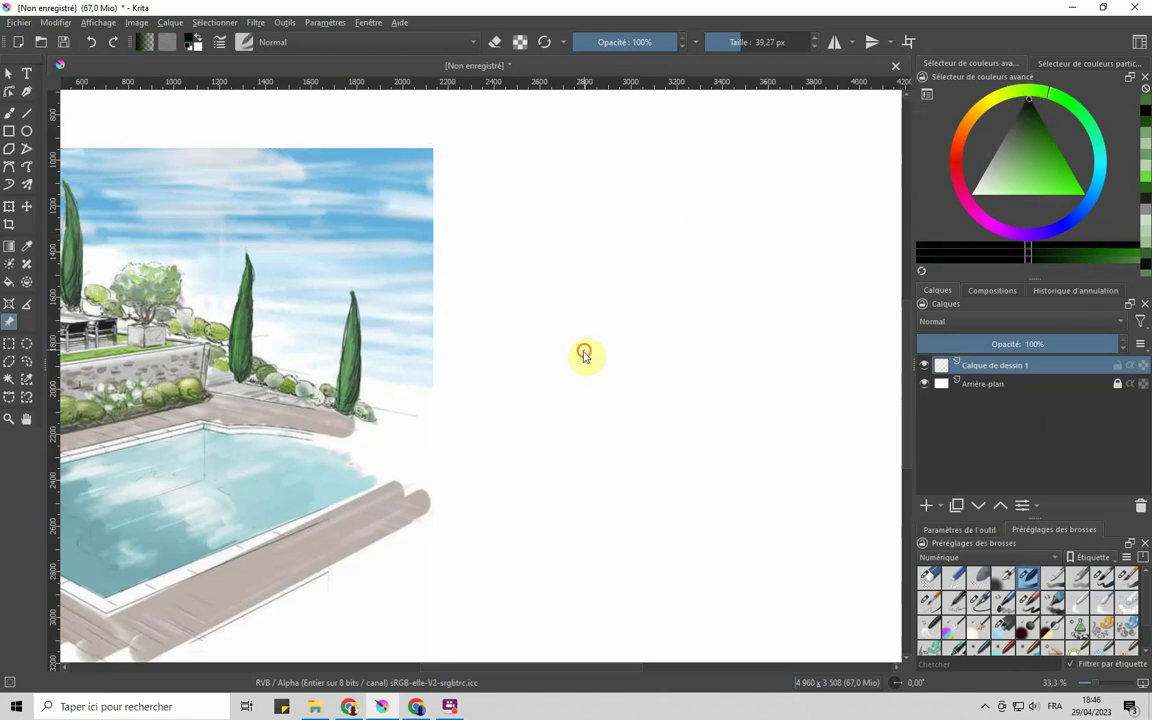
pyautogui.click(10, 113)
pyautogui.moveTo(584, 376); pyautogui.dragTo(612, 263)
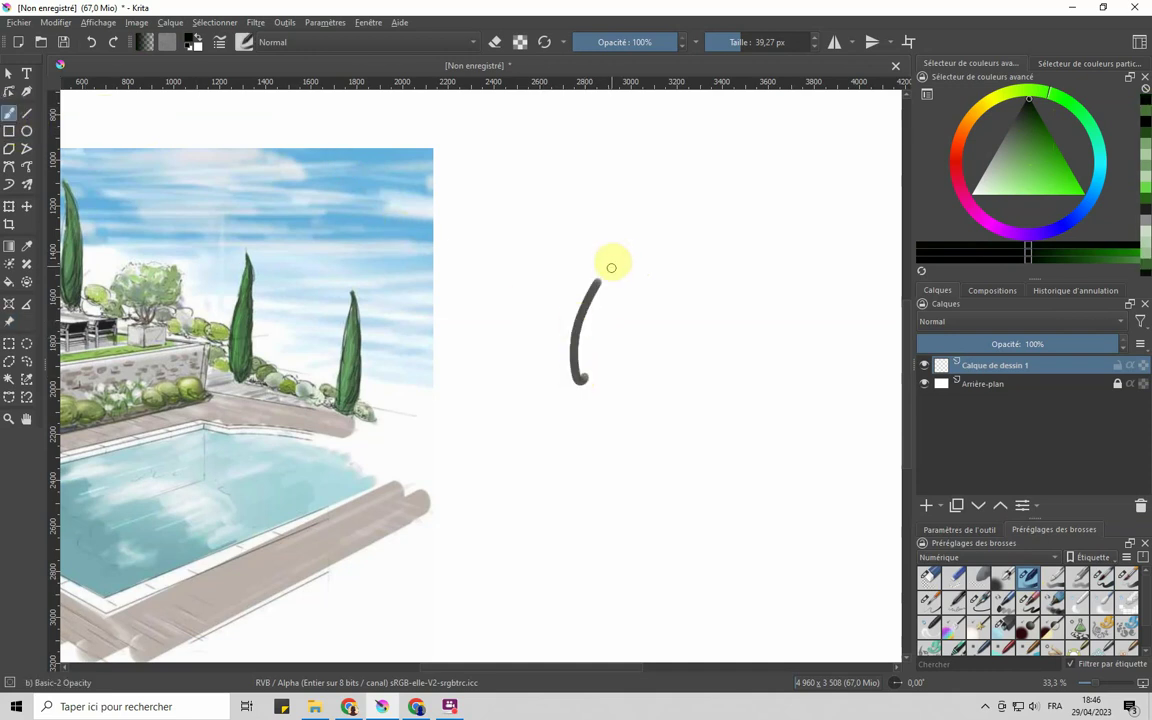
pyautogui.click(1029, 103)
pyautogui.moveTo(624, 378)
pyautogui.mouseDown()
pyautogui.moveTo(639, 253)
pyautogui.moveTo(624, 323)
pyautogui.moveTo(632, 379)
pyautogui.mouseUp()
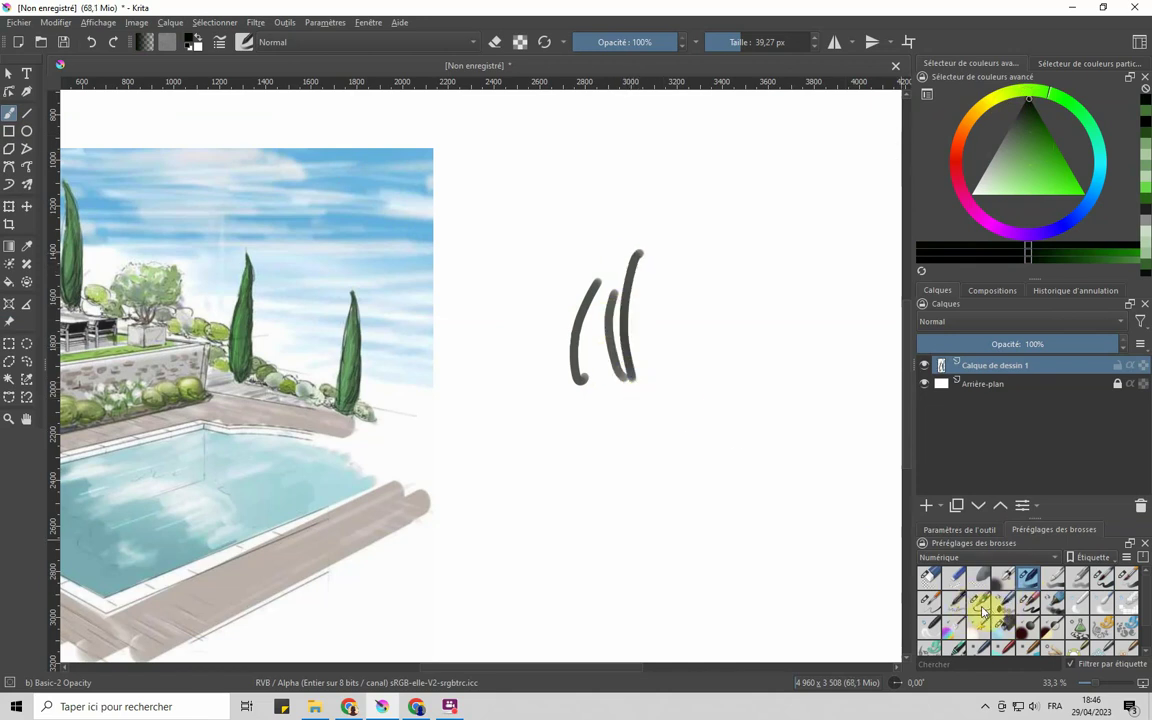
# Paint test strokes with the Marker Chisel Smooth brush, first at its default size and again at 137,67 px.
pyautogui.click(1003, 601)
pyautogui.moveTo(677, 391)
pyautogui.mouseDown()
pyautogui.moveTo(729, 273)
pyautogui.moveTo(689, 383)
pyautogui.mouseUp()
pyautogui.moveTo(746, 44); pyautogui.dragTo(757, 64)
pyautogui.moveTo(730, 414)
pyautogui.mouseDown()
pyautogui.moveTo(745, 275)
pyautogui.moveTo(728, 343)
pyautogui.moveTo(733, 405)
pyautogui.mouseUp()
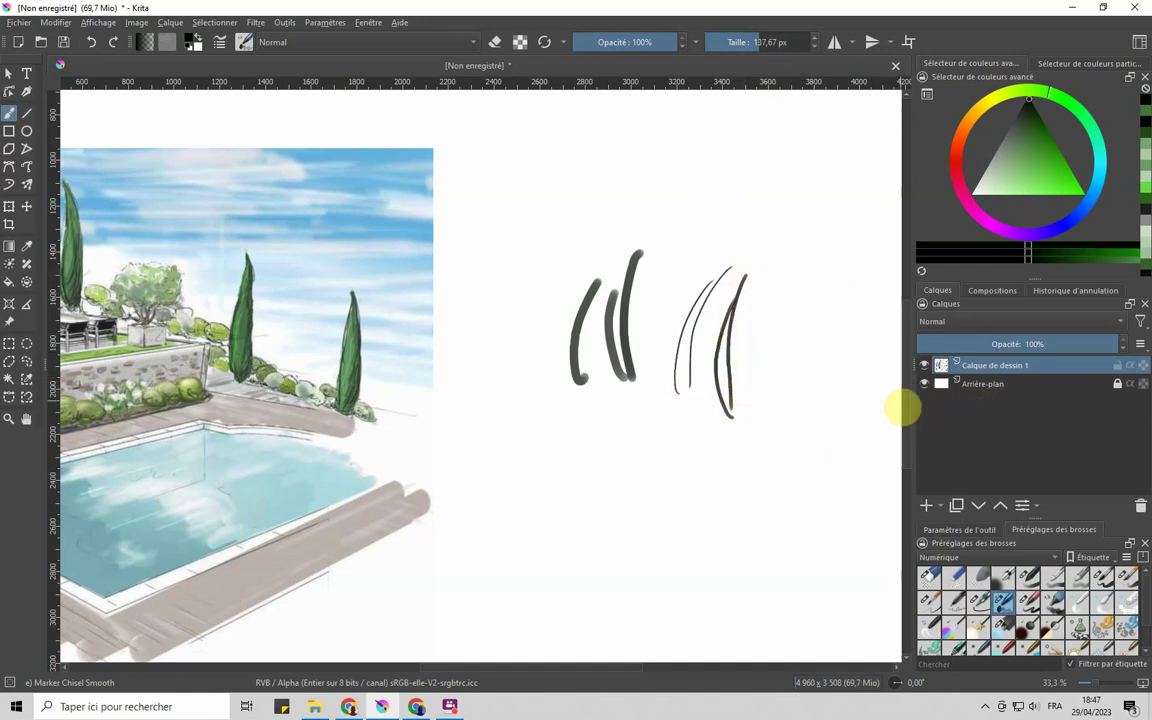
# Try the Basic-5 Size brush with curved strokes among the others and clear all test strokes from the layer.
pyautogui.click(1101, 578)
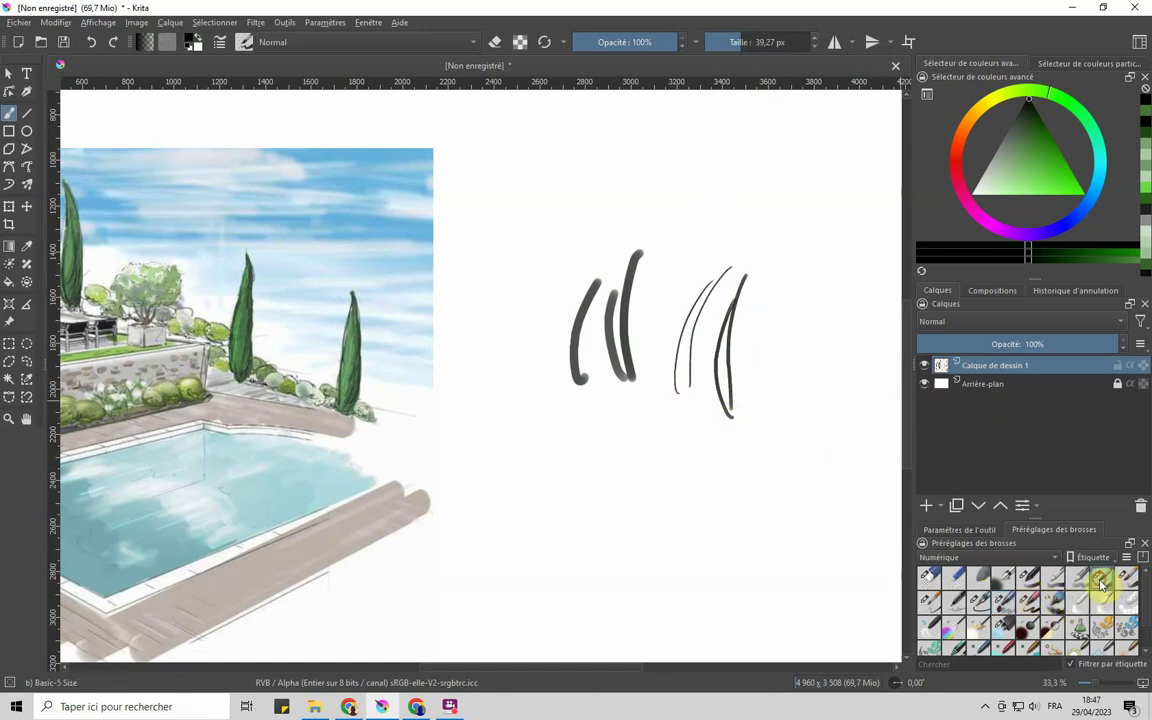
pyautogui.moveTo(640, 467)
pyautogui.mouseDown()
pyautogui.moveTo(625, 386)
pyautogui.moveTo(681, 258)
pyautogui.mouseUp()
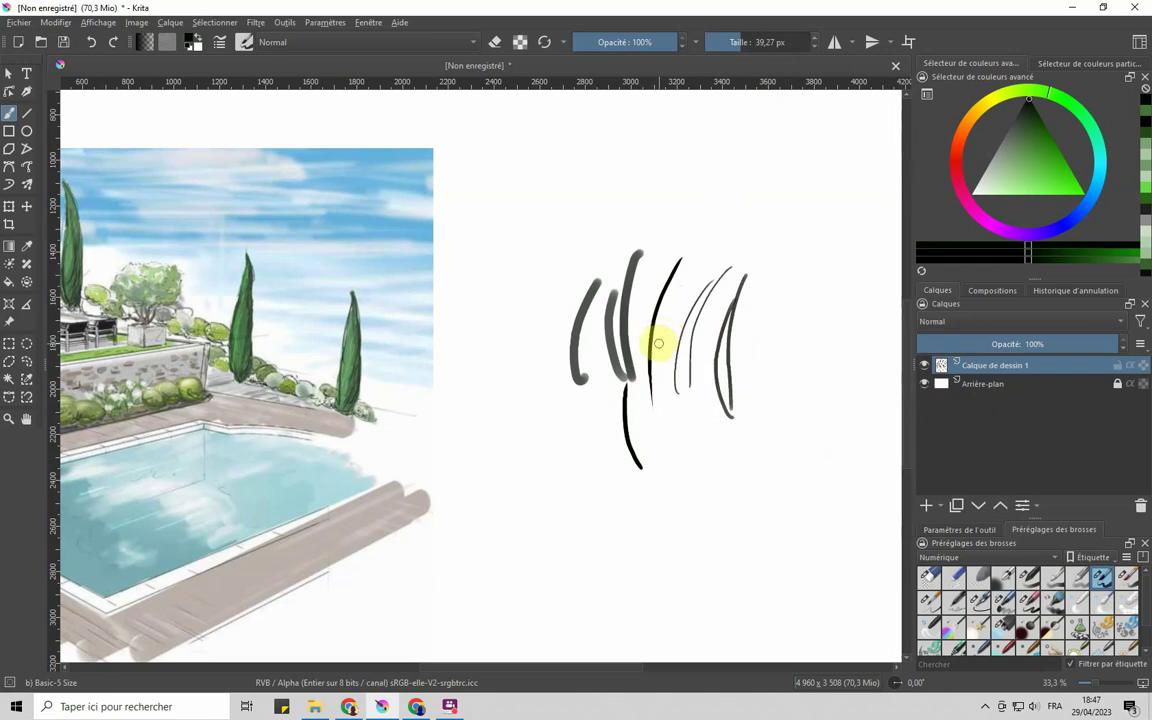
pyautogui.press('Delete')
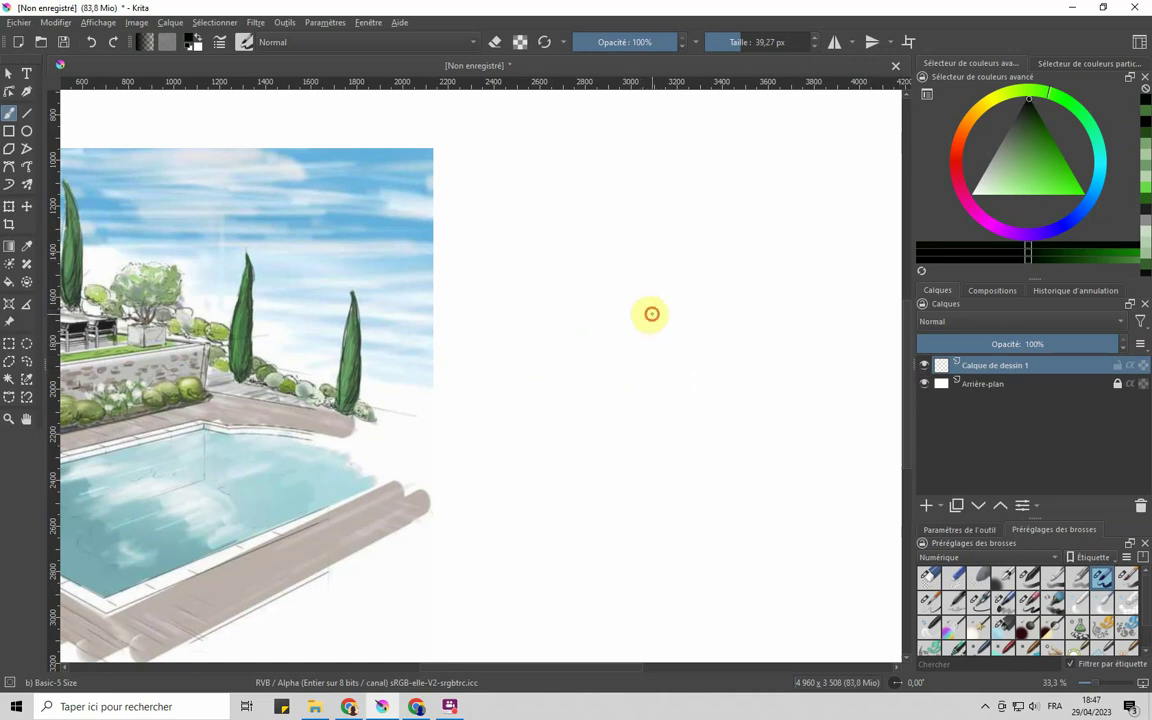
# Sketch the outline of a tall two-part cypress in black on the blank canvas, with a short curved ground line at its foot.
pyautogui.moveTo(651, 314); pyautogui.dragTo(633, 445)
pyautogui.hotkey('ctrl', 'z')
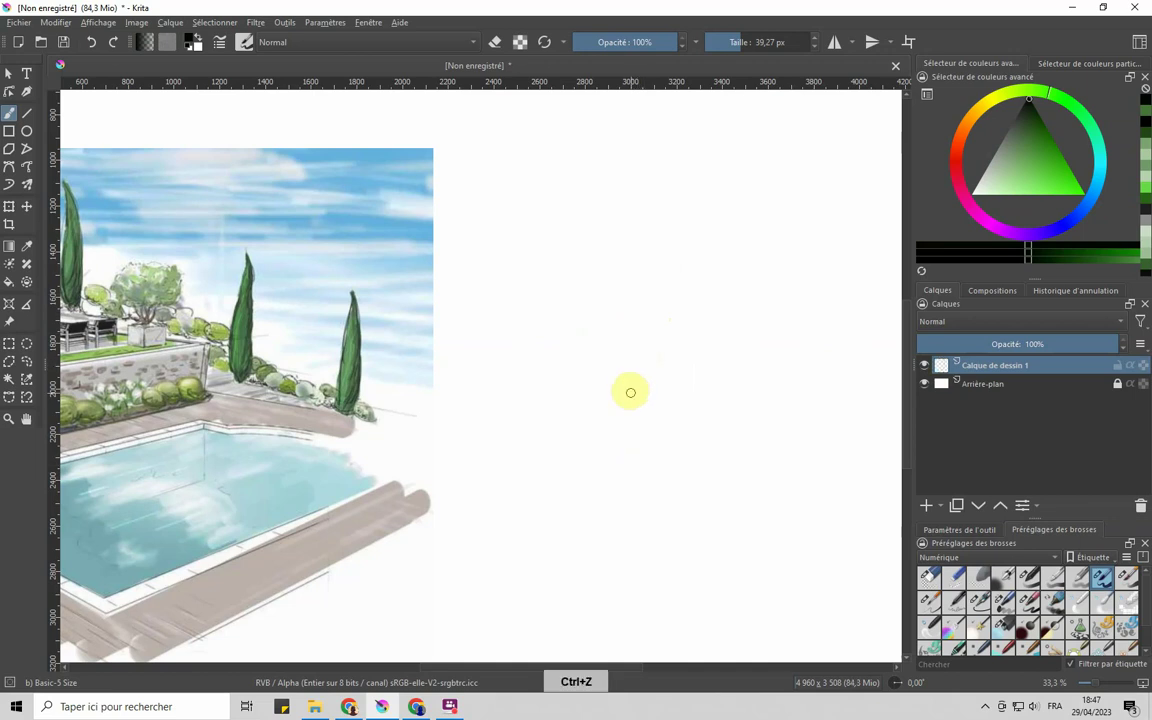
pyautogui.moveTo(650, 316)
pyautogui.mouseDown()
pyautogui.moveTo(627, 360)
pyautogui.moveTo(645, 475)
pyautogui.mouseUp()
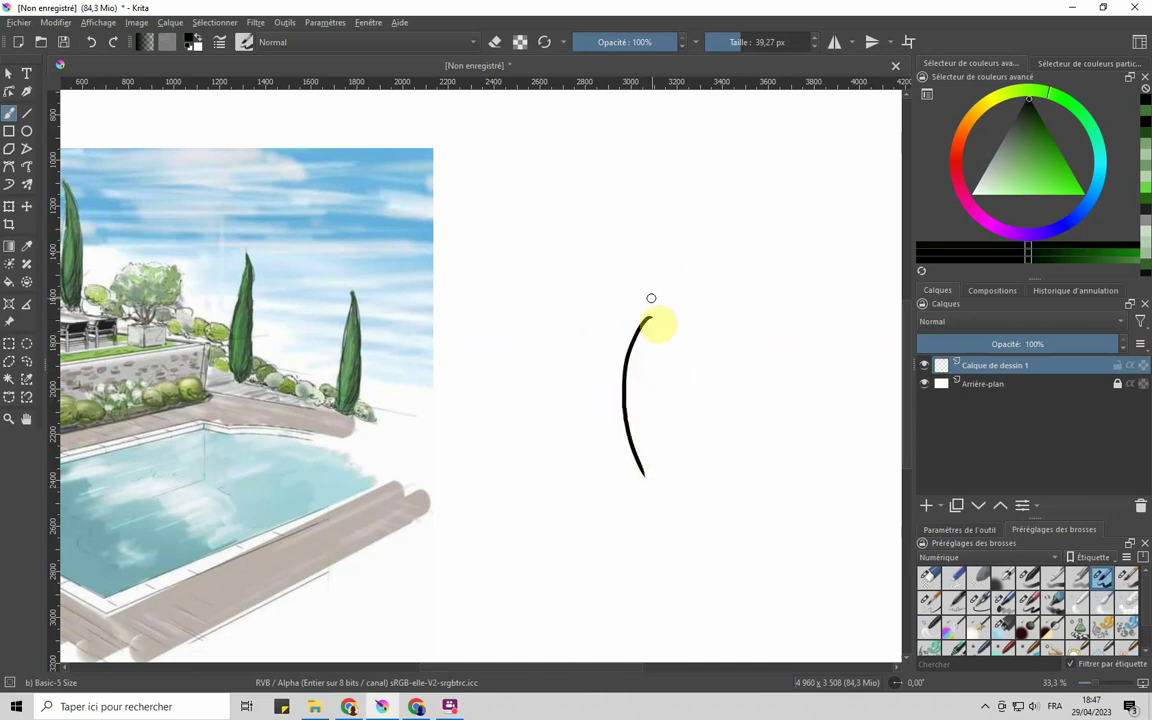
pyautogui.moveTo(627, 219); pyautogui.dragTo(655, 363)
pyautogui.moveTo(629, 222)
pyautogui.mouseDown()
pyautogui.moveTo(624, 263)
pyautogui.moveTo(640, 367)
pyautogui.moveTo(621, 287)
pyautogui.moveTo(634, 335)
pyautogui.moveTo(637, 236)
pyautogui.moveTo(638, 282)
pyautogui.moveTo(622, 298)
pyautogui.moveTo(657, 370)
pyautogui.moveTo(653, 343)
pyautogui.moveTo(663, 412)
pyautogui.mouseUp()
pyautogui.moveTo(661, 336)
pyautogui.mouseDown()
pyautogui.moveTo(664, 408)
pyautogui.moveTo(650, 462)
pyautogui.mouseUp()
pyautogui.moveTo(668, 398)
pyautogui.mouseDown()
pyautogui.moveTo(653, 459)
pyautogui.moveTo(628, 479)
pyautogui.moveTo(665, 476)
pyautogui.moveTo(649, 492)
pyautogui.moveTo(660, 462)
pyautogui.mouseUp()
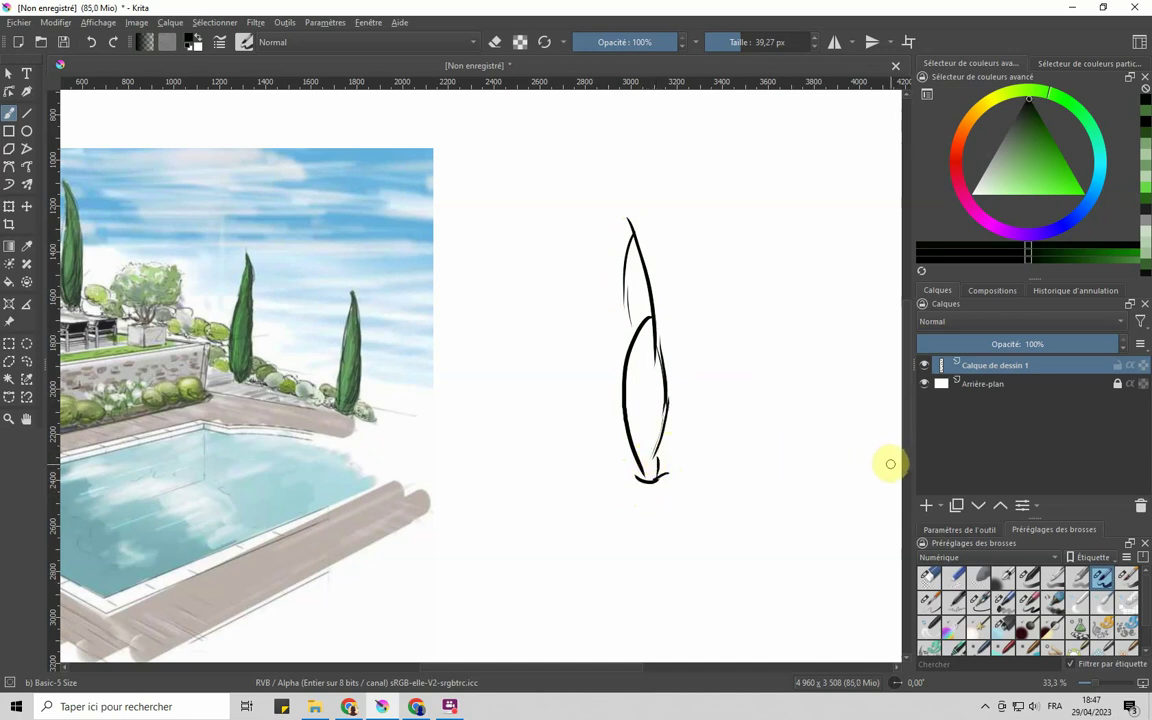
# Add a paint layer beneath the cypress outline layer and choose a dark green, testing it with a scribble that is undone.
pyautogui.click(931, 507)
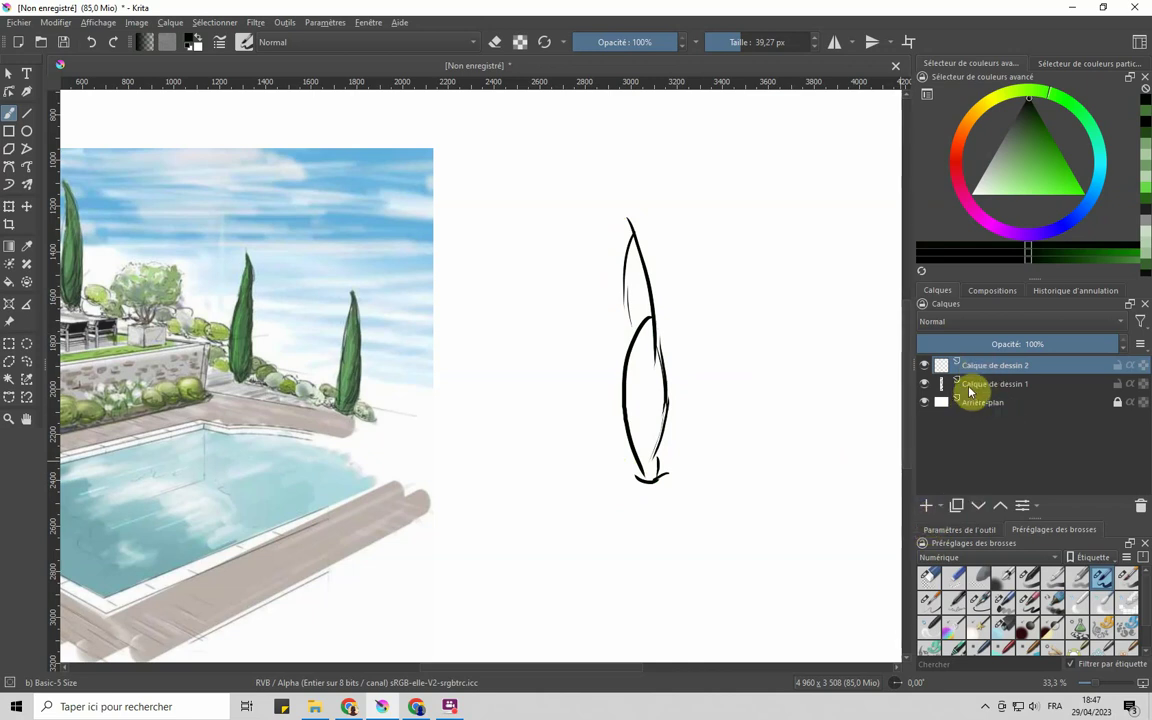
pyautogui.moveTo(977, 370); pyautogui.dragTo(972, 392)
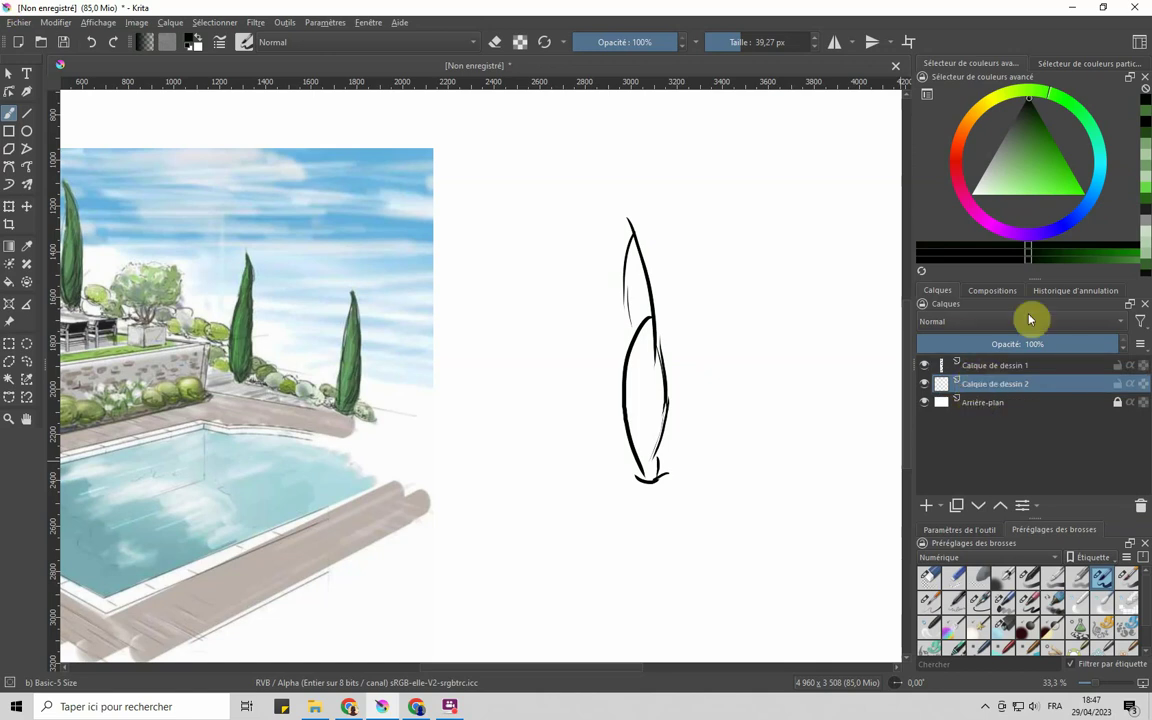
pyautogui.click(1033, 140)
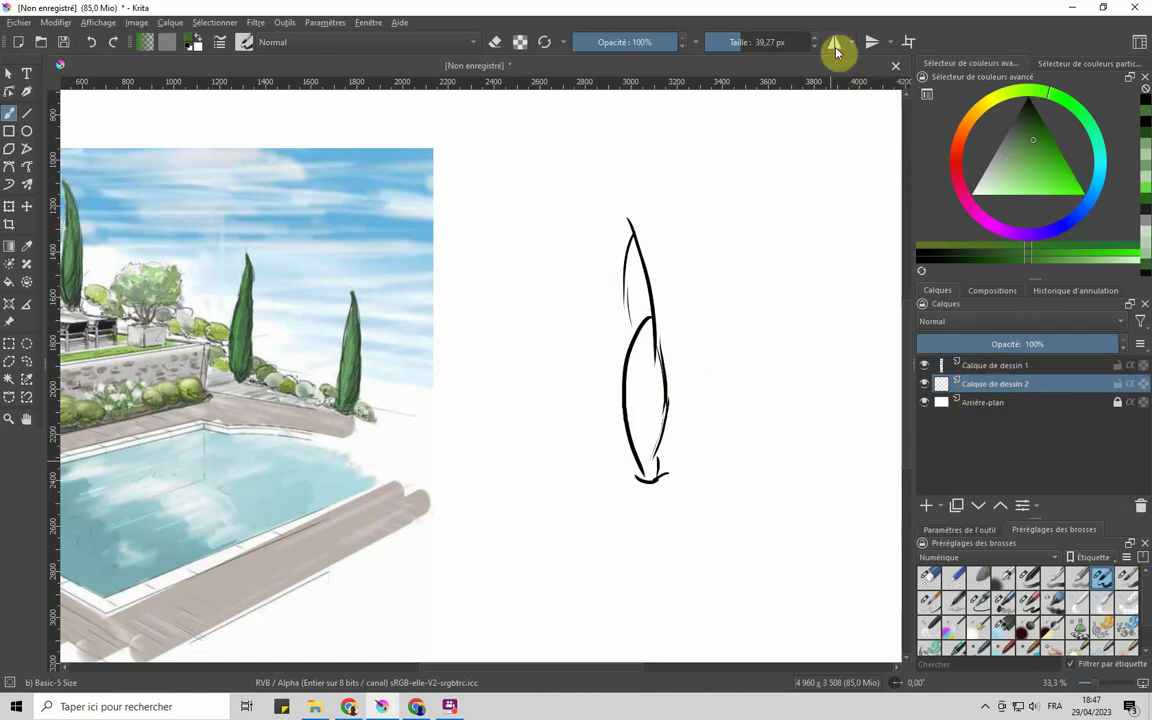
pyautogui.moveTo(510, 338)
pyautogui.mouseDown()
pyautogui.moveTo(520, 338)
pyautogui.moveTo(514, 351)
pyautogui.mouseUp()
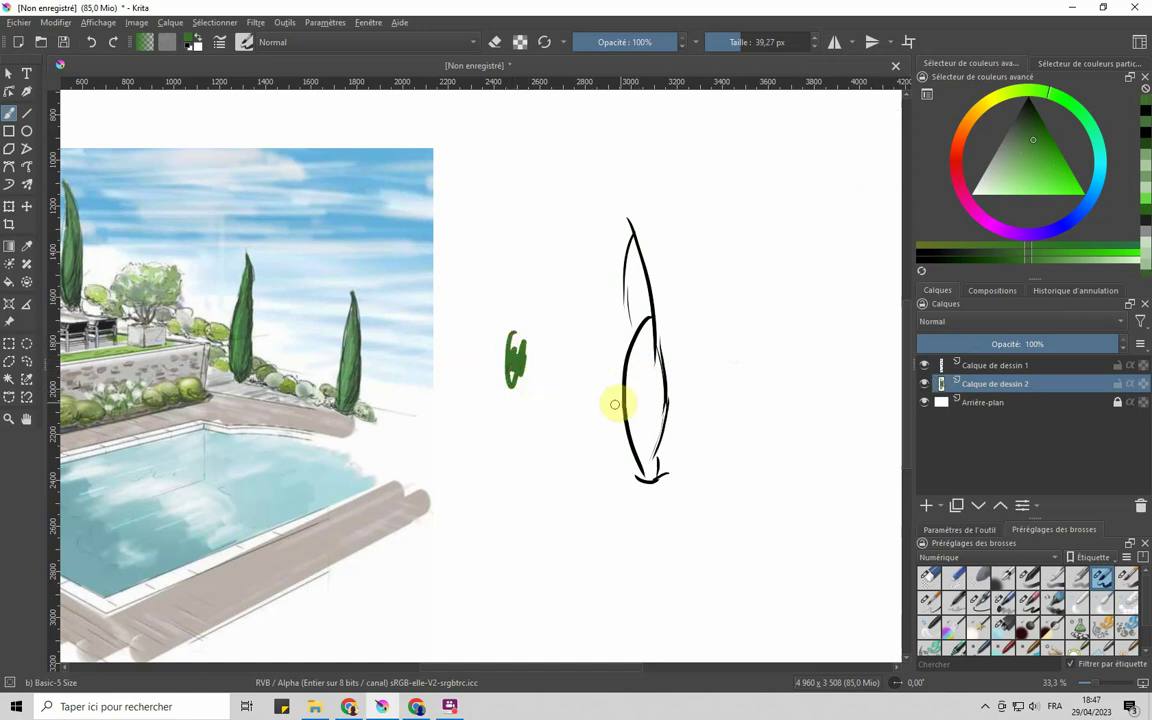
pyautogui.hotkey('ctrl', 'z')
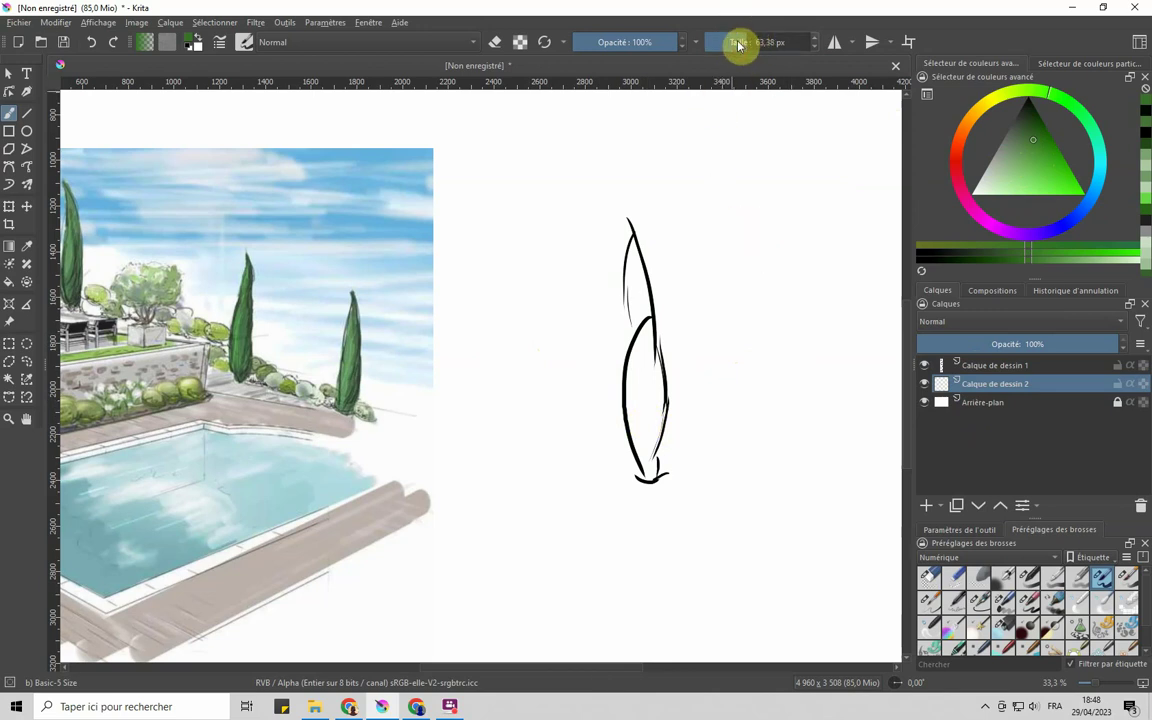
# Fill both parts of the cypress inside the outline with dark green at a brush size of 63,38 px.
pyautogui.moveTo(638, 373)
pyautogui.mouseDown()
pyautogui.moveTo(638, 360)
pyautogui.moveTo(627, 386)
pyautogui.moveTo(640, 334)
pyautogui.moveTo(633, 359)
pyautogui.mouseUp()
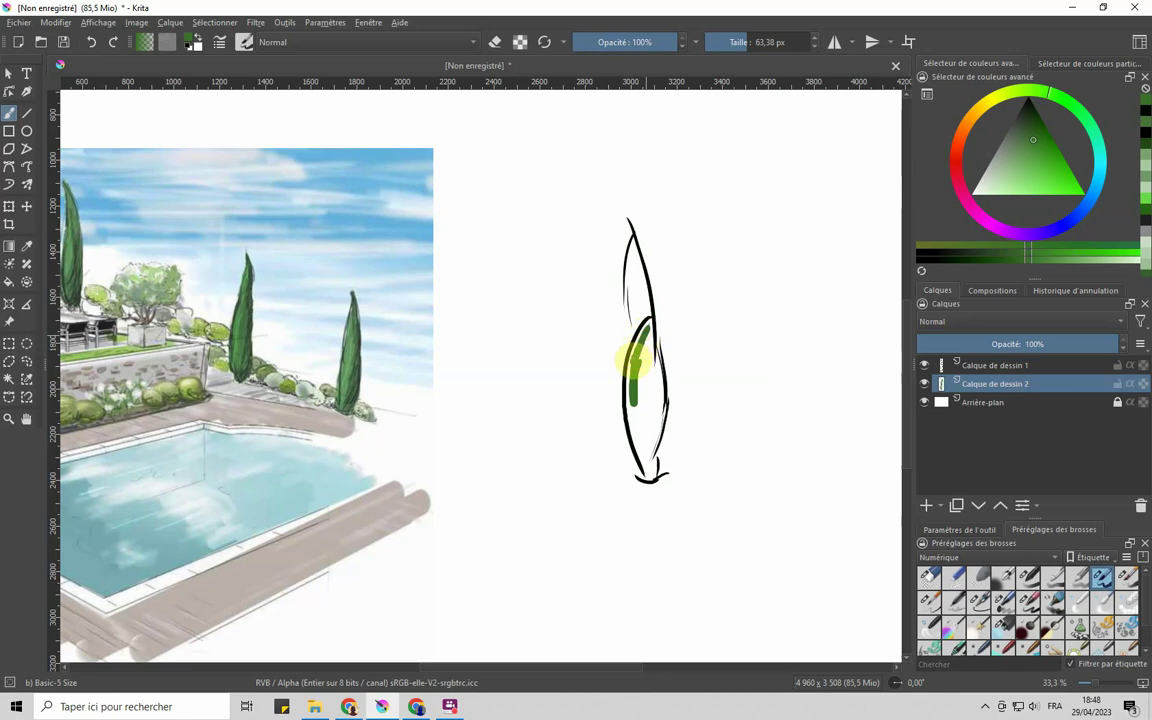
pyautogui.moveTo(629, 405); pyautogui.dragTo(638, 455)
pyautogui.moveTo(629, 404); pyautogui.dragTo(640, 445)
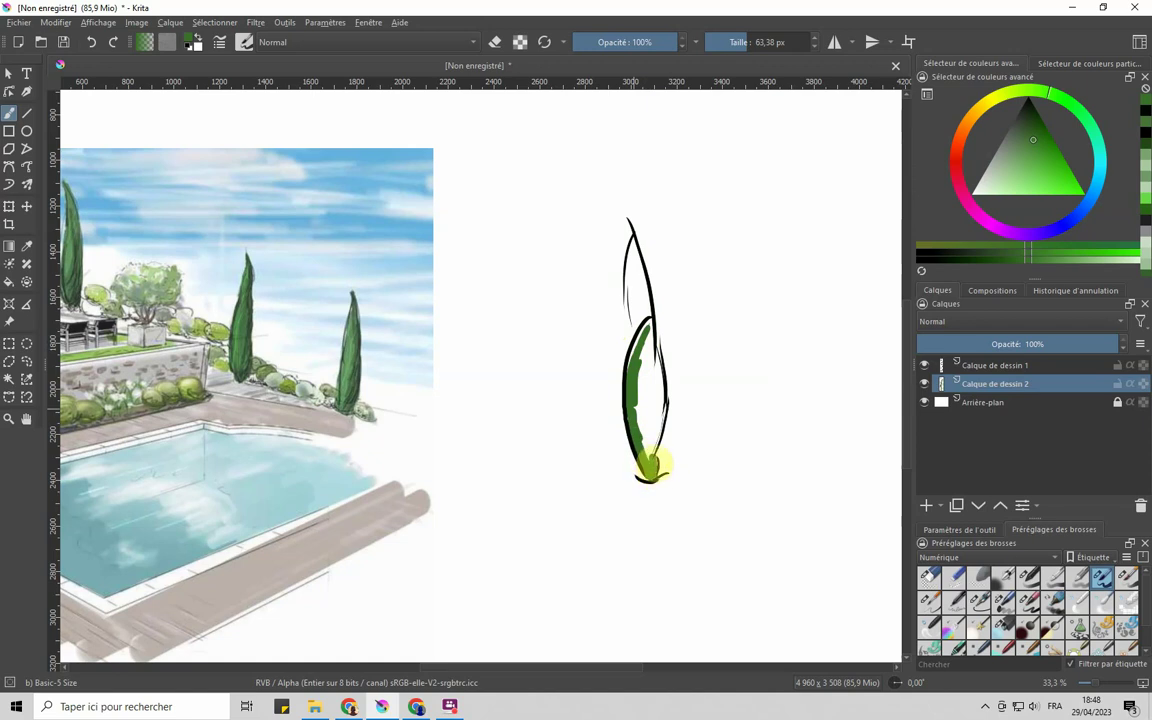
pyautogui.moveTo(650, 450)
pyautogui.mouseDown()
pyautogui.moveTo(647, 356)
pyautogui.moveTo(632, 328)
pyautogui.moveTo(628, 368)
pyautogui.moveTo(645, 420)
pyautogui.moveTo(643, 329)
pyautogui.moveTo(645, 457)
pyautogui.moveTo(660, 385)
pyautogui.moveTo(640, 328)
pyautogui.moveTo(648, 419)
pyautogui.moveTo(630, 240)
pyautogui.moveTo(625, 314)
pyautogui.moveTo(635, 257)
pyautogui.moveTo(645, 357)
pyautogui.moveTo(647, 328)
pyautogui.moveTo(638, 463)
pyautogui.moveTo(626, 381)
pyautogui.mouseUp()
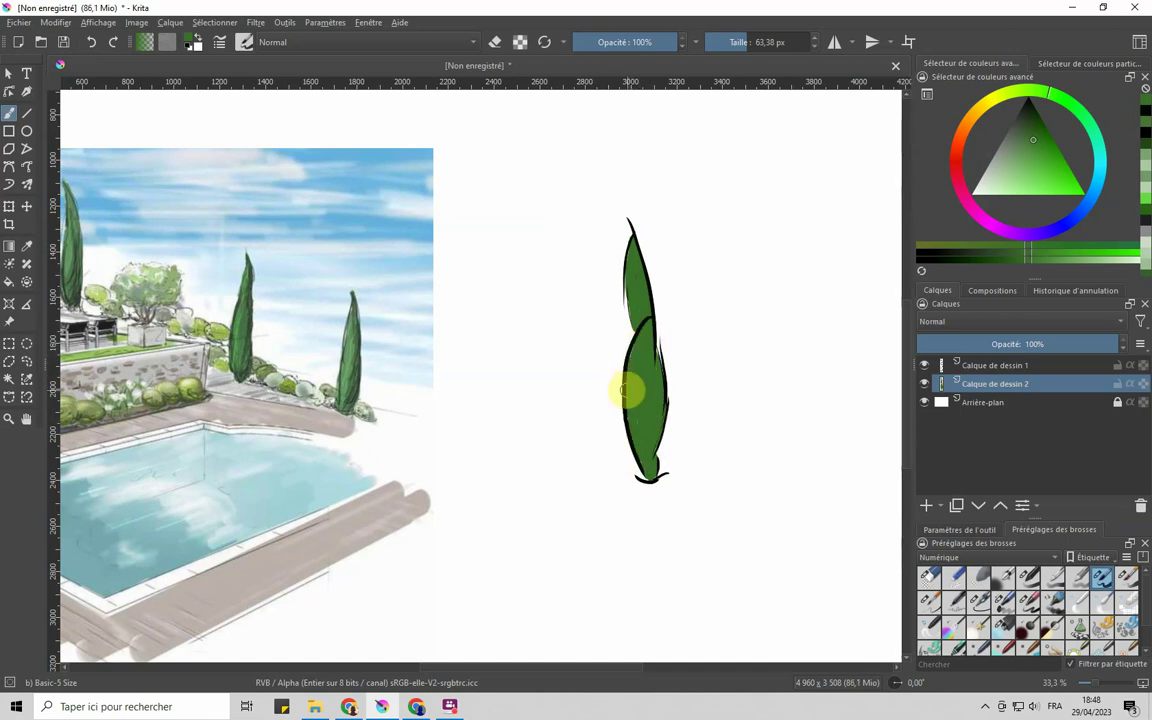
# Choose a very pale green and paint thin highlights along the left edges of the cypress's upper and lower parts.
pyautogui.click(1021, 262)
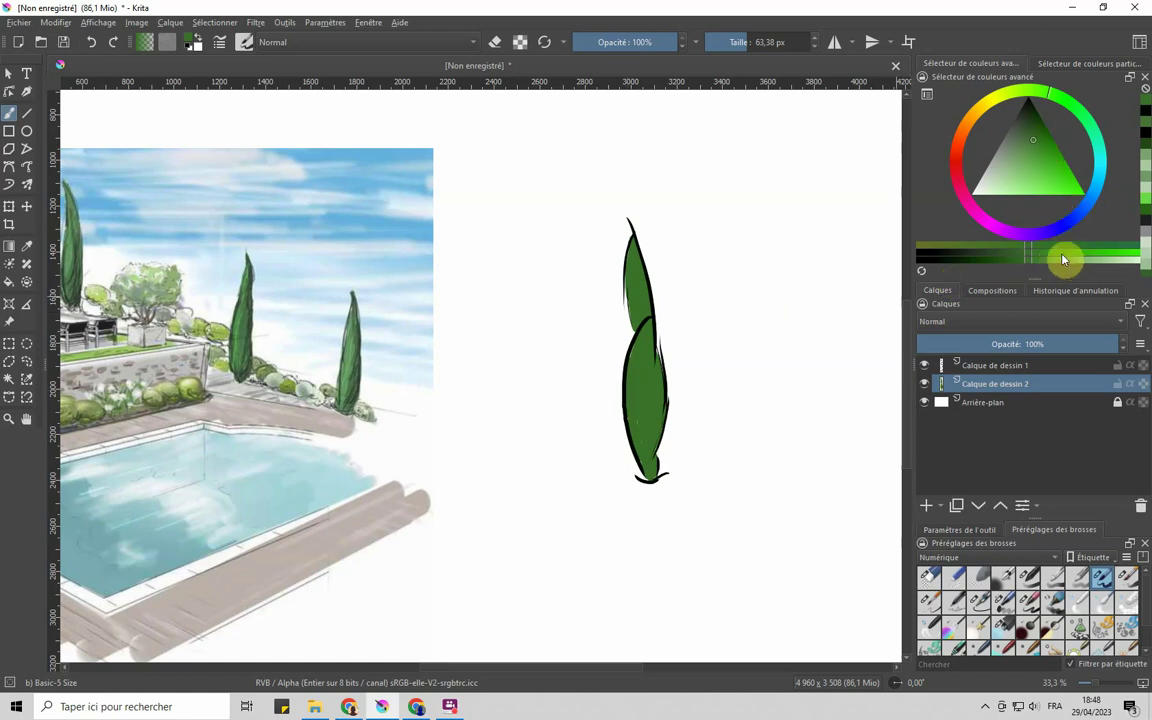
pyautogui.click(1136, 265)
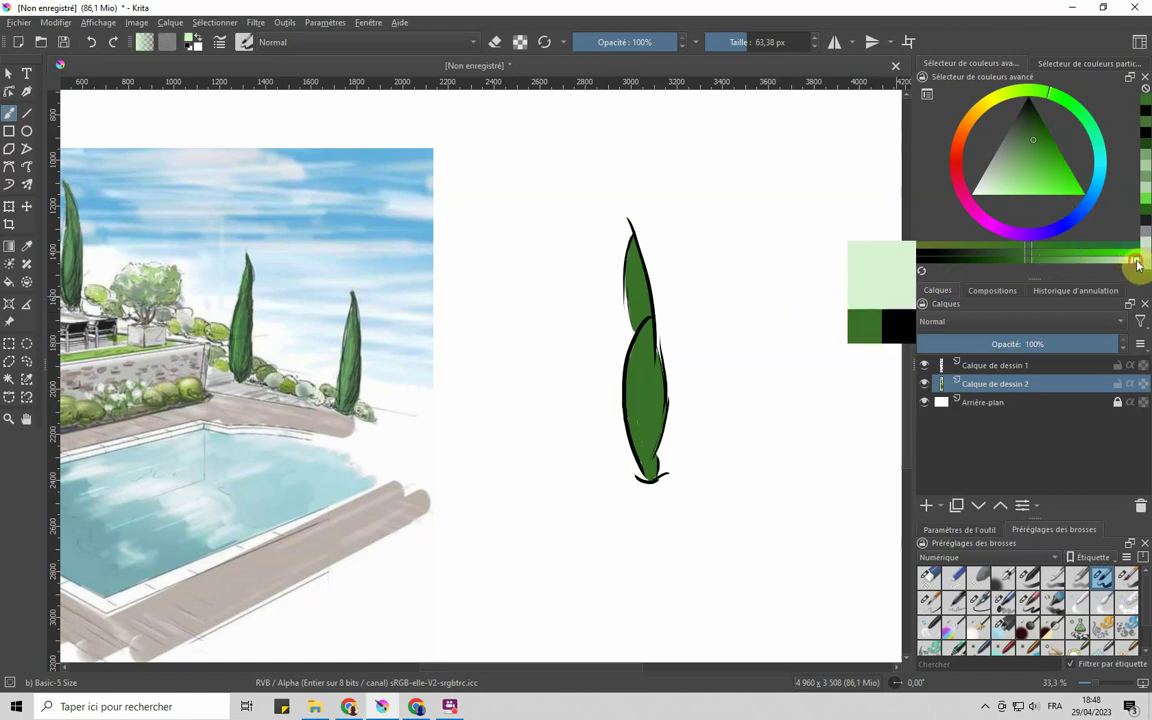
pyautogui.moveTo(660, 262)
pyautogui.mouseDown()
pyautogui.moveTo(666, 272)
pyautogui.moveTo(632, 262)
pyautogui.mouseUp()
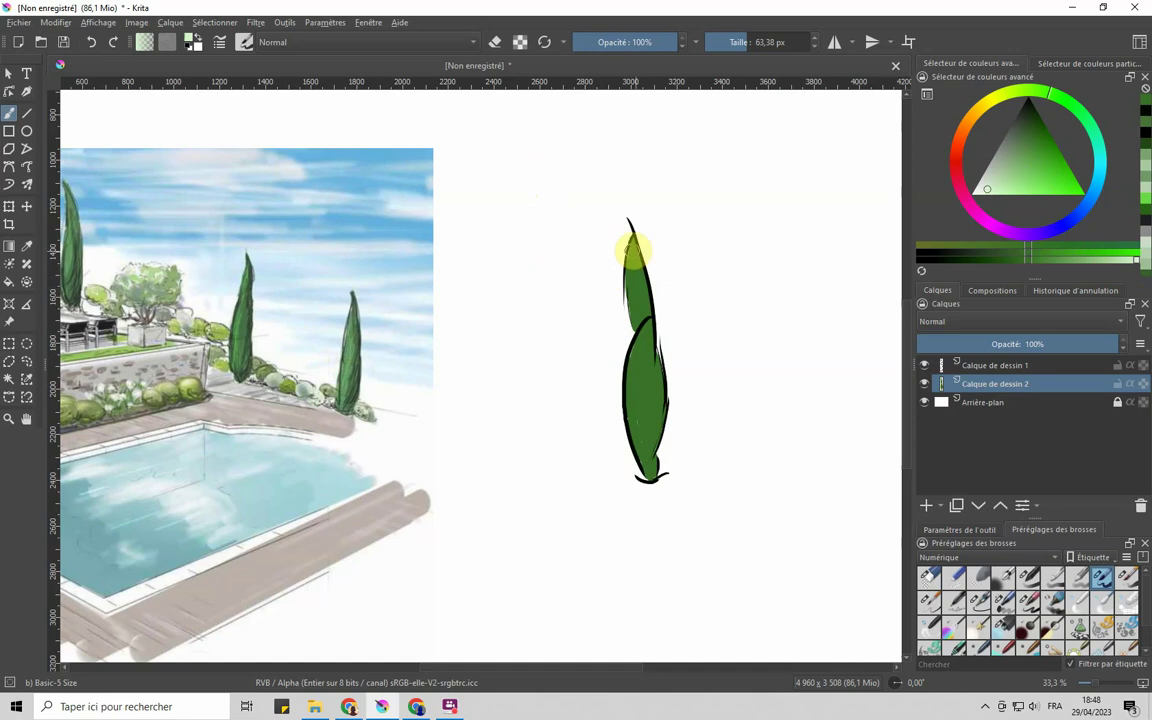
pyautogui.moveTo(632, 242)
pyautogui.mouseDown()
pyautogui.moveTo(629, 325)
pyautogui.moveTo(622, 283)
pyautogui.mouseUp()
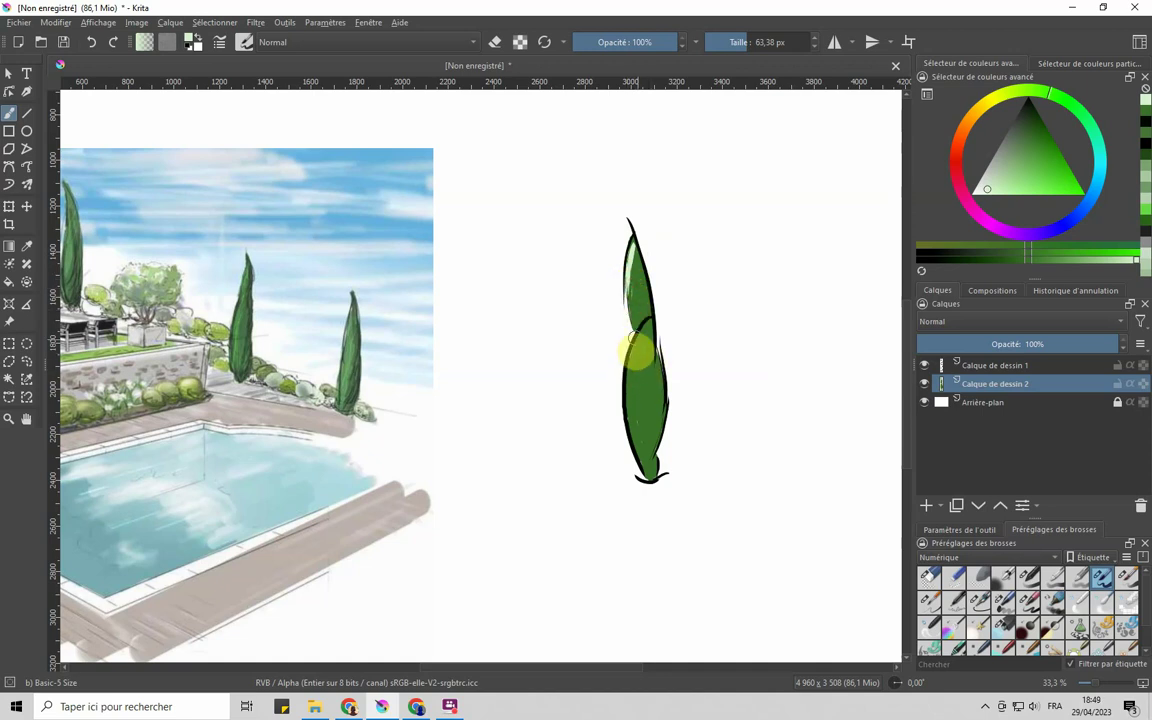
pyautogui.moveTo(640, 338); pyautogui.dragTo(630, 411)
pyautogui.moveTo(632, 367); pyautogui.dragTo(637, 456)
pyautogui.moveTo(632, 390)
pyautogui.mouseDown()
pyautogui.moveTo(641, 471)
pyautogui.moveTo(633, 405)
pyautogui.moveTo(646, 472)
pyautogui.mouseUp()
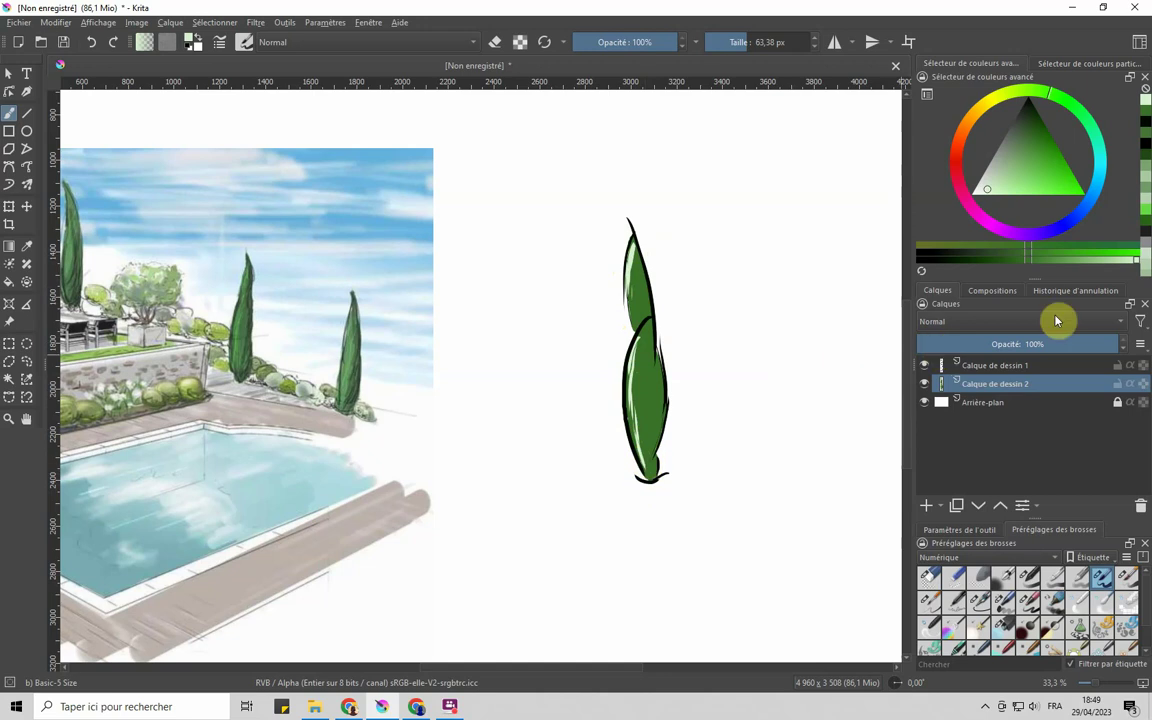
# Choose a near-black green and paint shadows along the right edges of the cypress's upper and lower parts.
pyautogui.click(955, 261)
pyautogui.moveTo(638, 457)
pyautogui.mouseDown()
pyautogui.moveTo(665, 410)
pyautogui.moveTo(645, 448)
pyautogui.moveTo(655, 431)
pyautogui.moveTo(650, 470)
pyautogui.moveTo(664, 373)
pyautogui.moveTo(655, 361)
pyautogui.moveTo(657, 414)
pyautogui.moveTo(640, 268)
pyautogui.moveTo(642, 371)
pyautogui.moveTo(656, 326)
pyautogui.mouseUp()
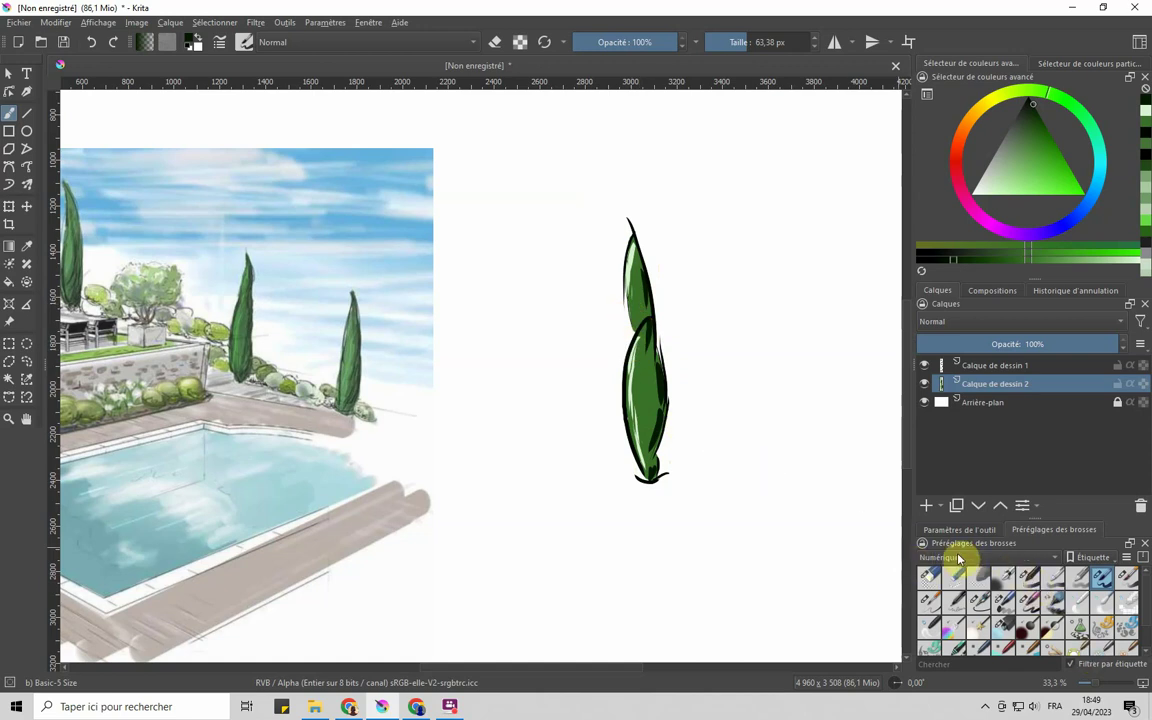
# Blend the cypress's highlights and shadows with the Blender Blur brush at 60 px, temporarily hiding the outline layer to smooth where the two parts join.
pyautogui.click(1101, 601)
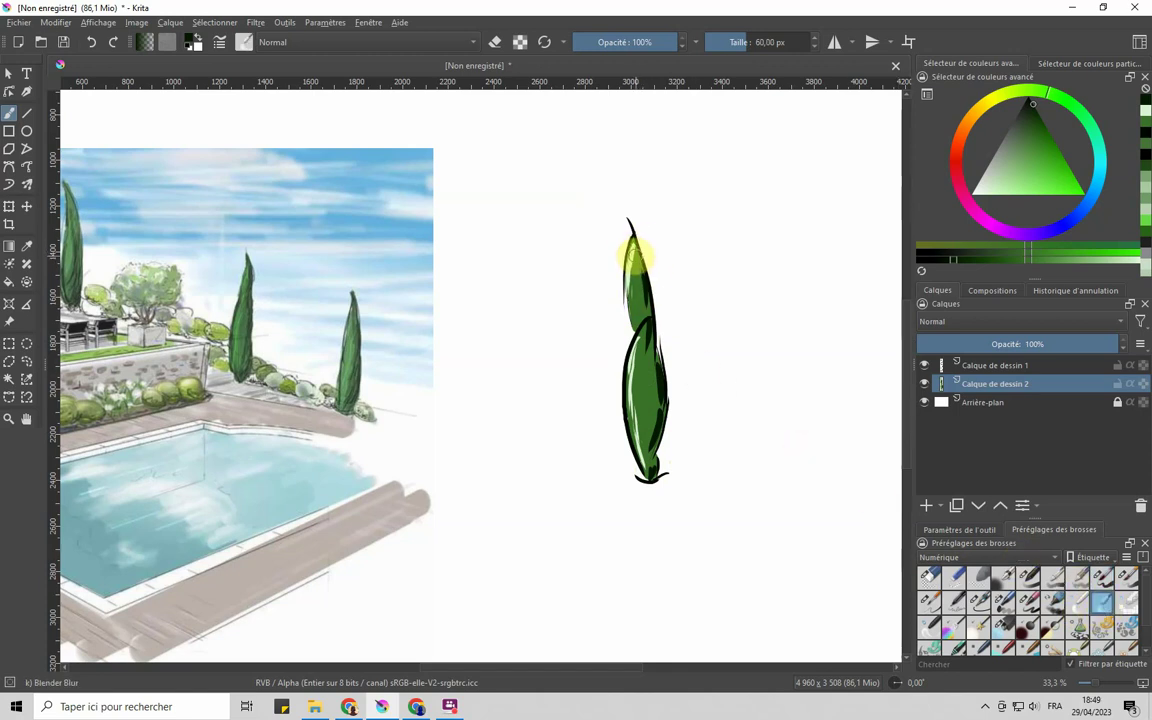
pyautogui.moveTo(632, 259)
pyautogui.mouseDown()
pyautogui.moveTo(630, 301)
pyautogui.moveTo(633, 279)
pyautogui.moveTo(633, 297)
pyautogui.moveTo(651, 305)
pyautogui.moveTo(641, 273)
pyautogui.moveTo(638, 304)
pyautogui.moveTo(638, 268)
pyautogui.moveTo(639, 323)
pyautogui.moveTo(633, 261)
pyautogui.moveTo(637, 327)
pyautogui.moveTo(640, 284)
pyautogui.moveTo(612, 380)
pyautogui.moveTo(648, 328)
pyautogui.moveTo(648, 373)
pyautogui.moveTo(643, 335)
pyautogui.moveTo(631, 401)
pyautogui.moveTo(635, 357)
pyautogui.moveTo(636, 414)
pyautogui.moveTo(664, 405)
pyautogui.moveTo(632, 372)
pyautogui.moveTo(648, 463)
pyautogui.moveTo(626, 380)
pyautogui.moveTo(639, 460)
pyautogui.moveTo(634, 377)
pyautogui.moveTo(646, 407)
pyautogui.moveTo(641, 464)
pyautogui.moveTo(659, 409)
pyautogui.moveTo(644, 465)
pyautogui.moveTo(660, 386)
pyautogui.moveTo(651, 445)
pyautogui.moveTo(650, 375)
pyautogui.moveTo(648, 470)
pyautogui.moveTo(656, 339)
pyautogui.moveTo(643, 327)
pyautogui.moveTo(643, 288)
pyautogui.moveTo(640, 385)
pyautogui.moveTo(687, 386)
pyautogui.mouseUp()
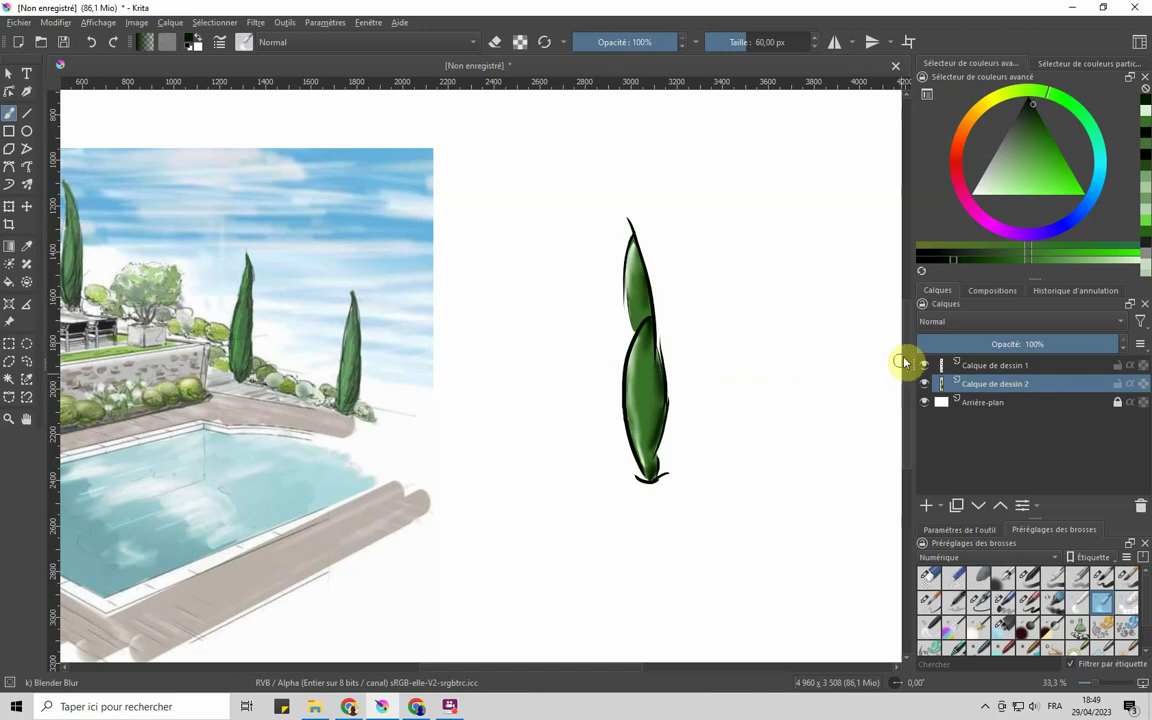
pyautogui.click(924, 367)
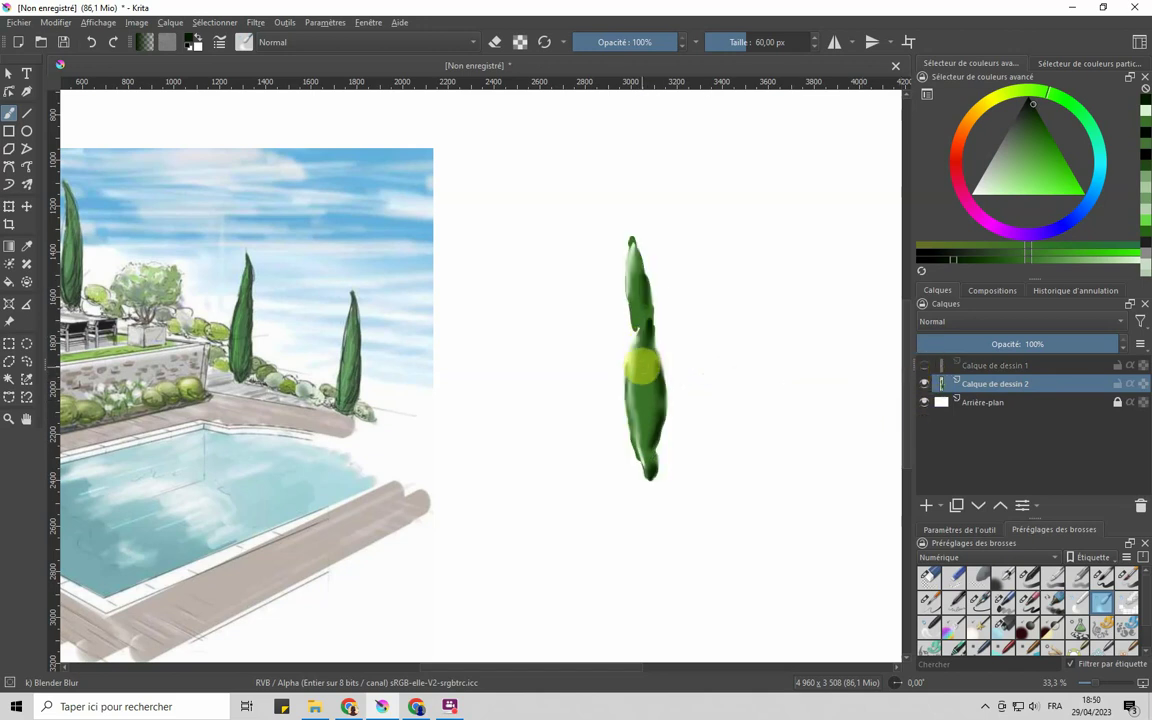
pyautogui.moveTo(640, 357)
pyautogui.mouseDown()
pyautogui.moveTo(638, 320)
pyautogui.moveTo(640, 347)
pyautogui.moveTo(634, 268)
pyautogui.moveTo(645, 350)
pyautogui.moveTo(642, 305)
pyautogui.moveTo(634, 378)
pyautogui.mouseUp()
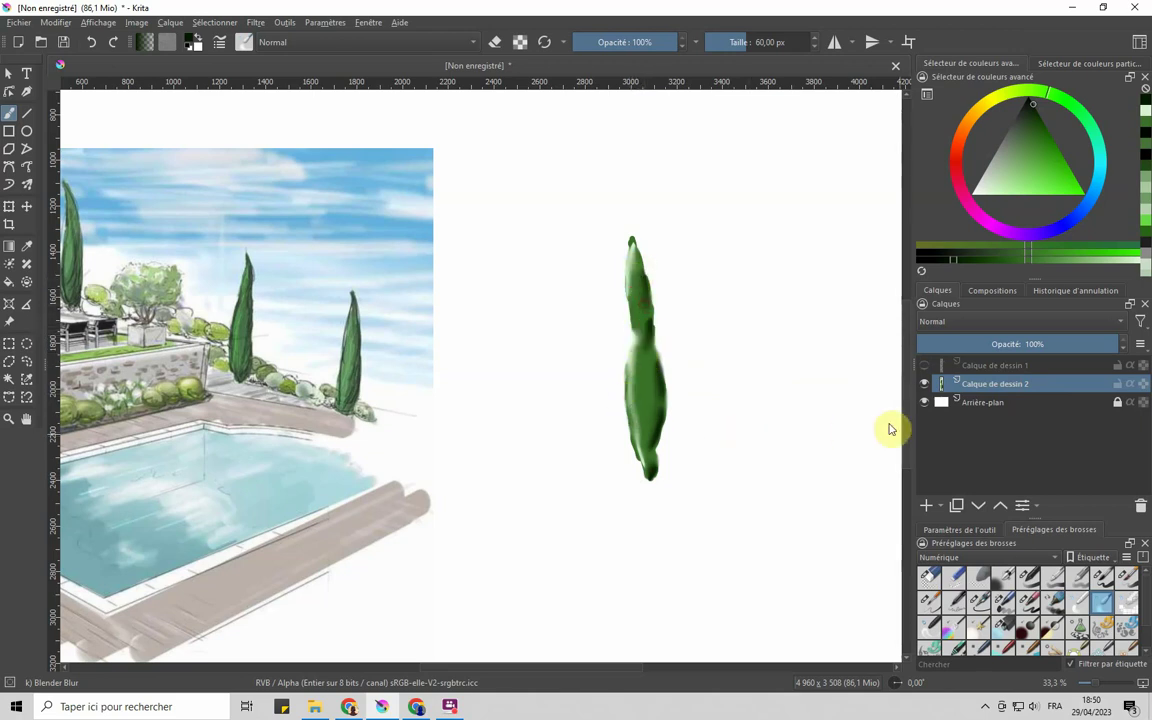
pyautogui.click(924, 365)
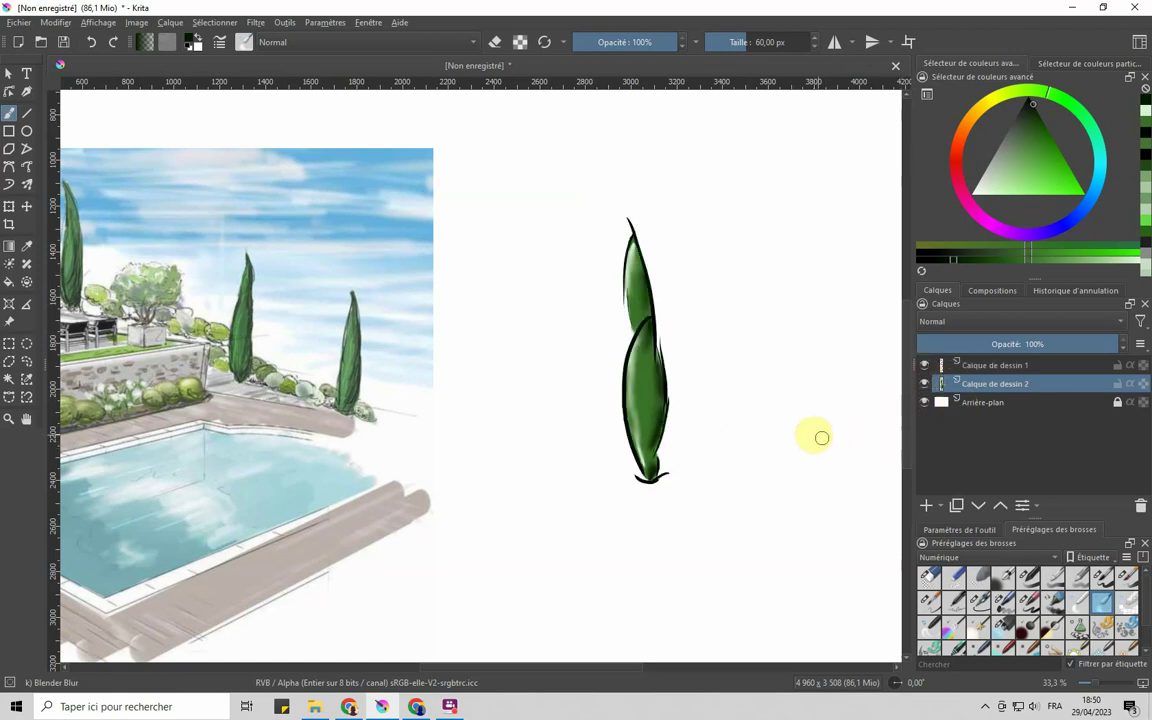
pyautogui.keyDown('ctrl'); pyautogui.scroll(-1, 734, 427); pyautogui.keyUp('ctrl')
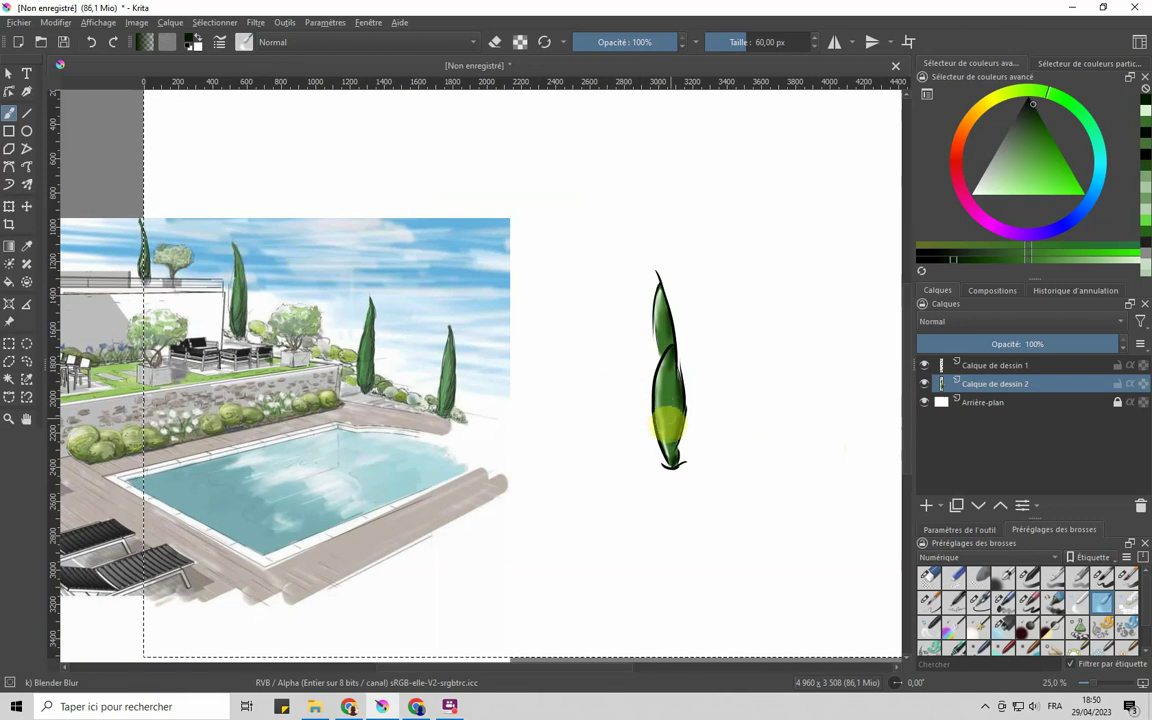
# Activate the outline layer and try Basic-2 Opacity, Ink-2 Fineliner and Marker Details with test strokes, undoing each and keeping Marker Details.
pyautogui.click(998, 369)
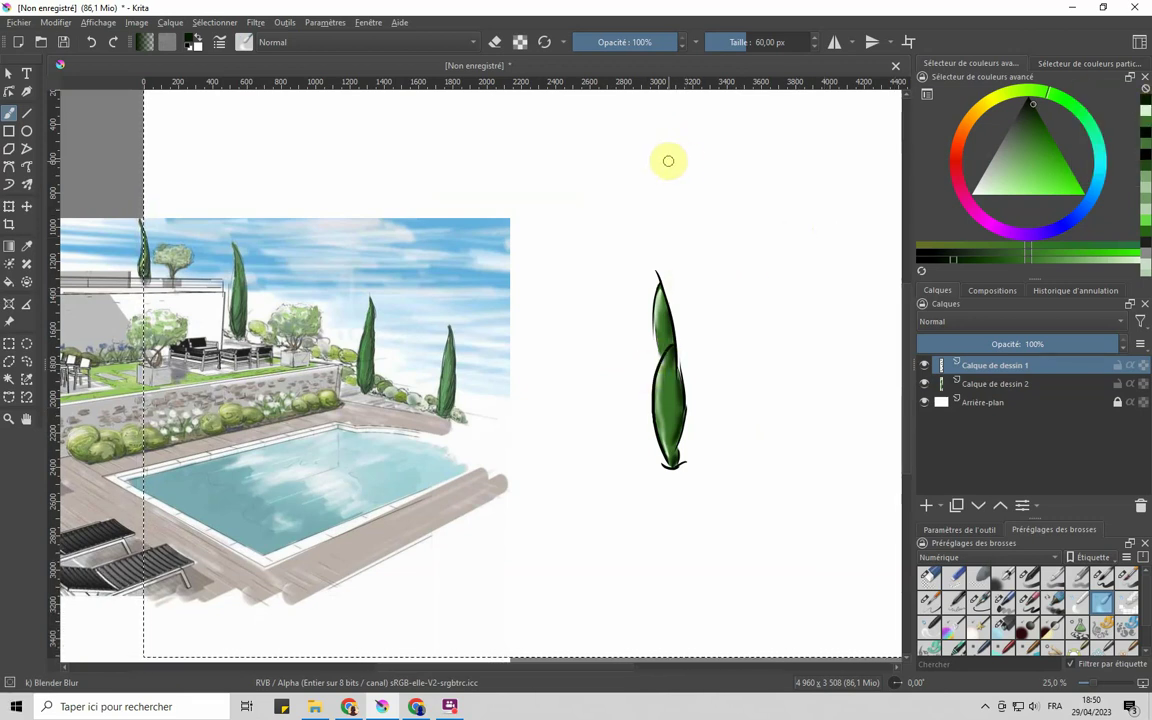
pyautogui.click(1030, 579)
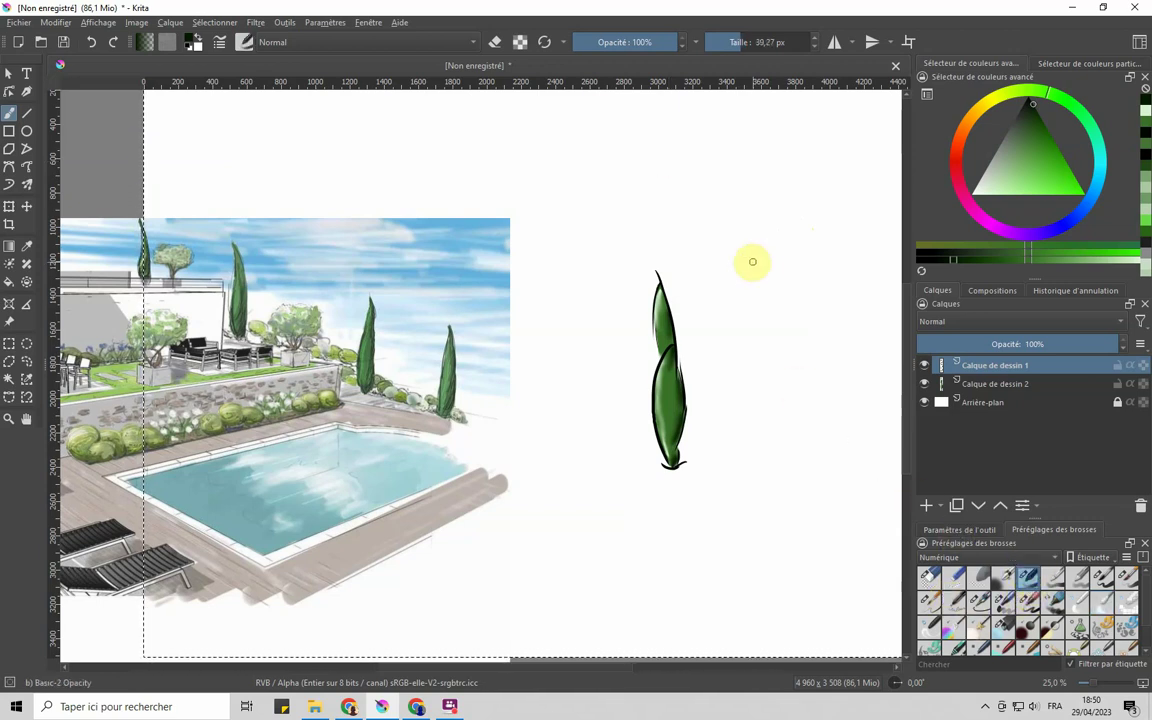
pyautogui.moveTo(746, 249); pyautogui.dragTo(737, 342)
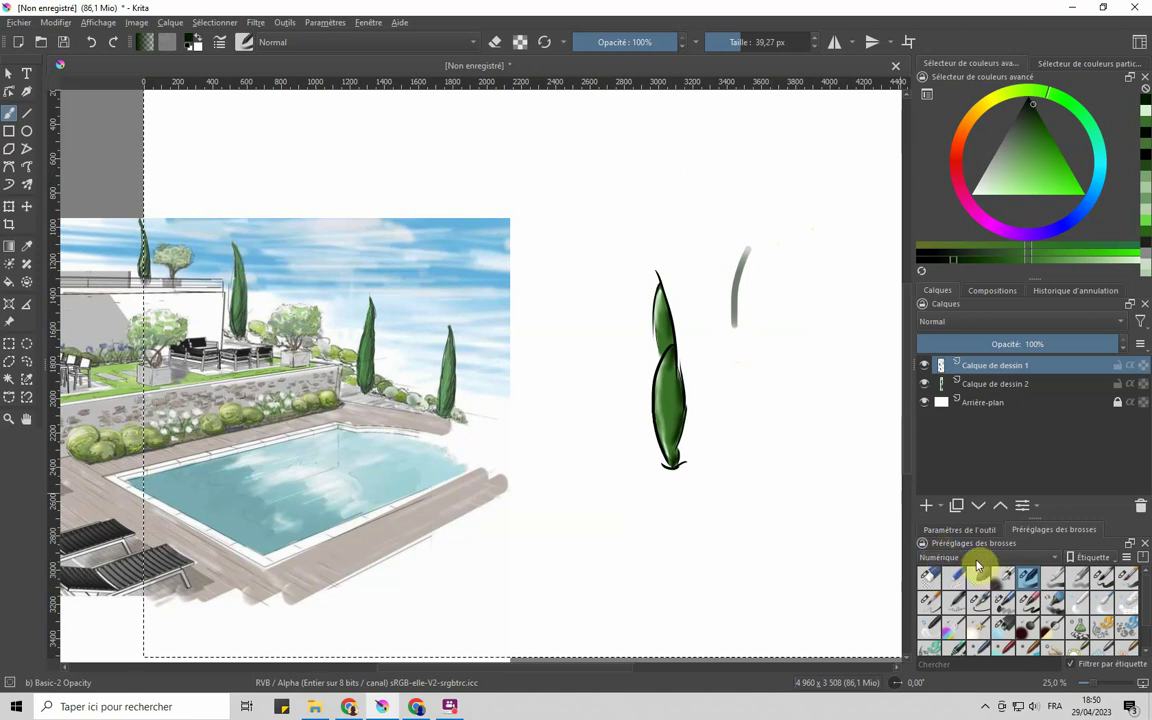
pyautogui.hotkey('ctrl', 'z')
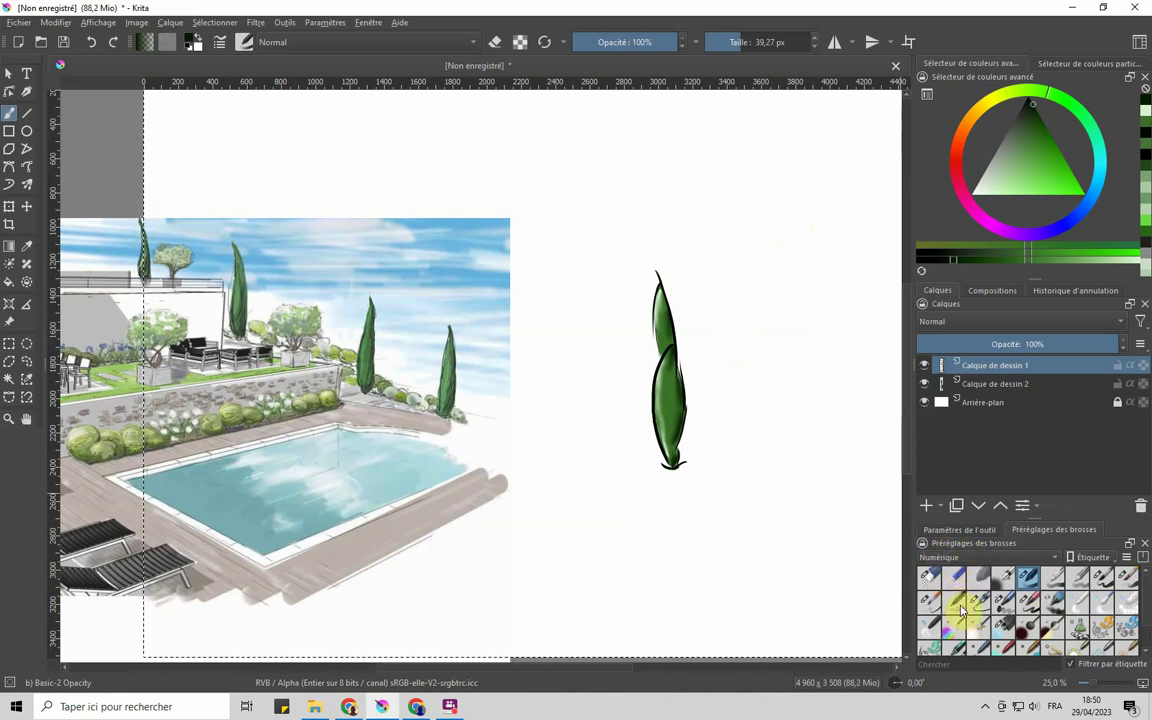
pyautogui.click(978, 603)
pyautogui.moveTo(820, 295); pyautogui.dragTo(800, 390)
pyautogui.hotkey('ctrl', 'z')
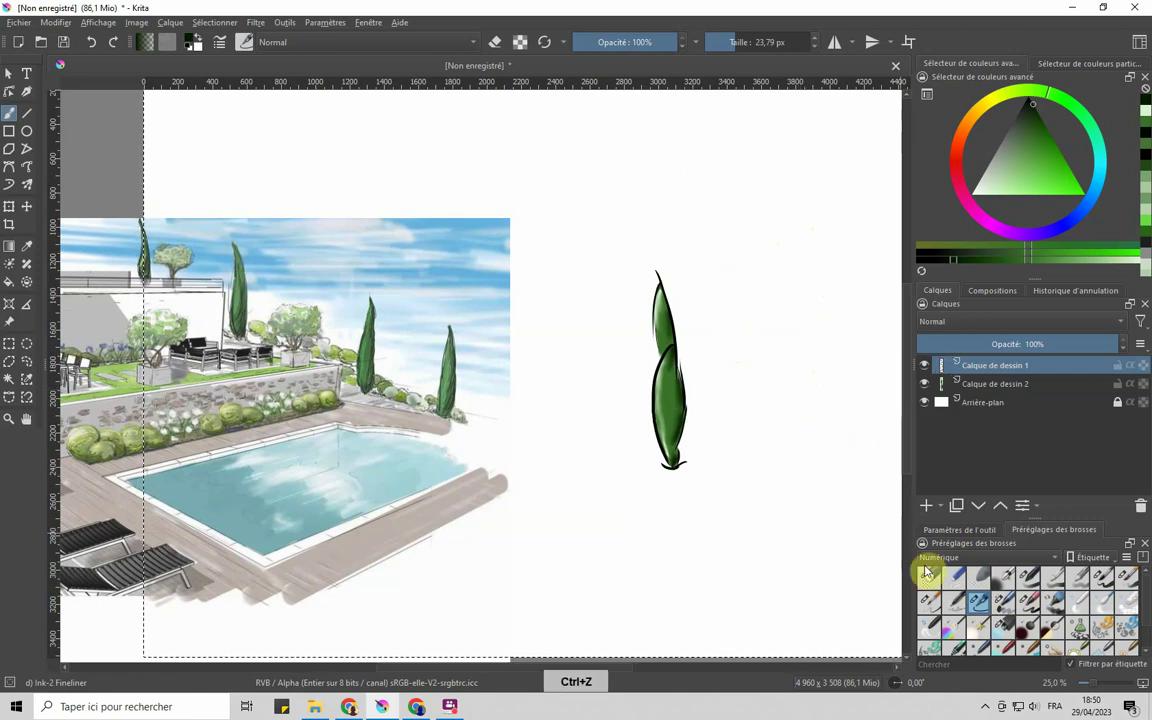
pyautogui.click(1029, 606)
pyautogui.moveTo(812, 290); pyautogui.dragTo(782, 412)
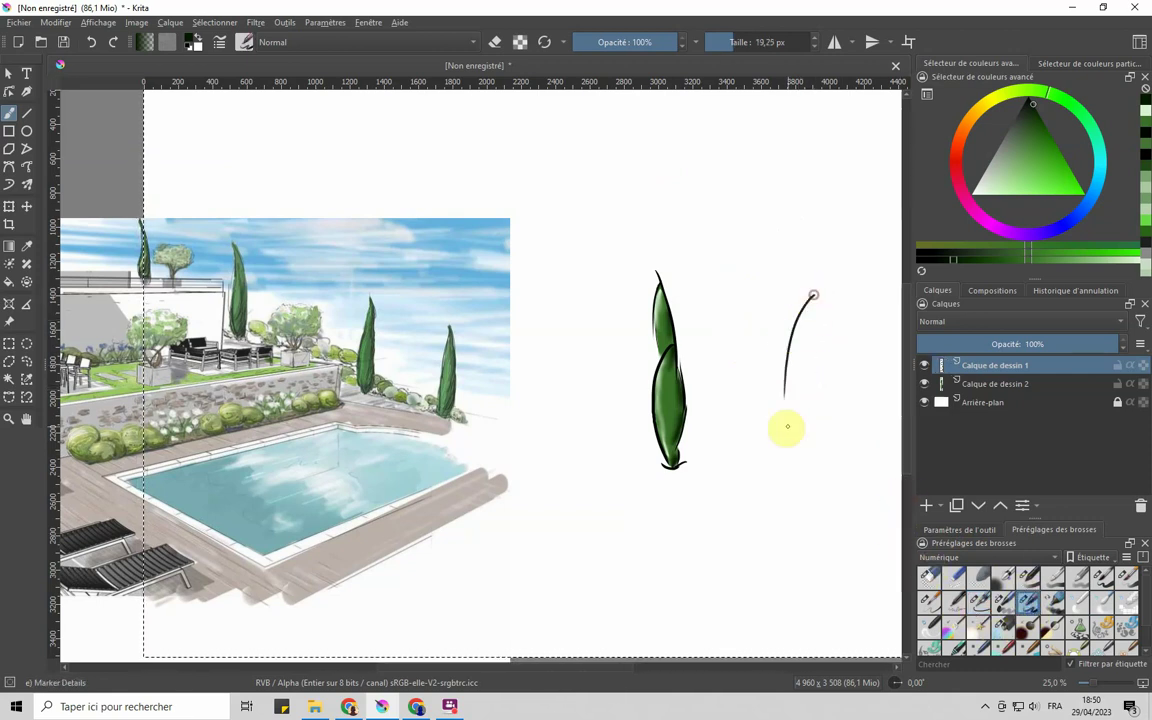
pyautogui.hotkey('ctrl', 'z')
# Draw fine dark foliage lines inside the cypress with the Marker Details brush at 19,25 px, following its curved shape.
pyautogui.moveTo(660, 348)
pyautogui.mouseDown()
pyautogui.moveTo(654, 391)
pyautogui.moveTo(668, 374)
pyautogui.moveTo(669, 358)
pyautogui.moveTo(644, 439)
pyautogui.moveTo(670, 398)
pyautogui.moveTo(686, 400)
pyautogui.moveTo(678, 386)
pyautogui.moveTo(664, 450)
pyautogui.mouseUp()
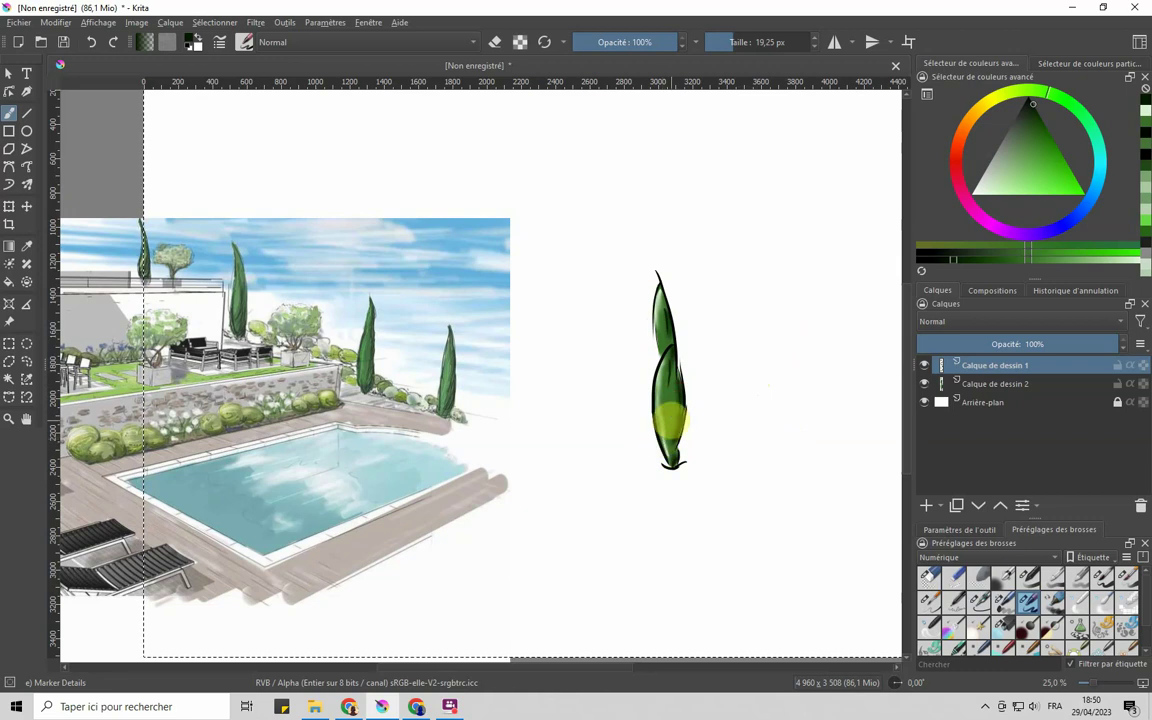
pyautogui.moveTo(680, 397)
pyautogui.mouseDown()
pyautogui.moveTo(654, 457)
pyautogui.moveTo(676, 444)
pyautogui.moveTo(668, 374)
pyautogui.moveTo(668, 414)
pyautogui.mouseUp()
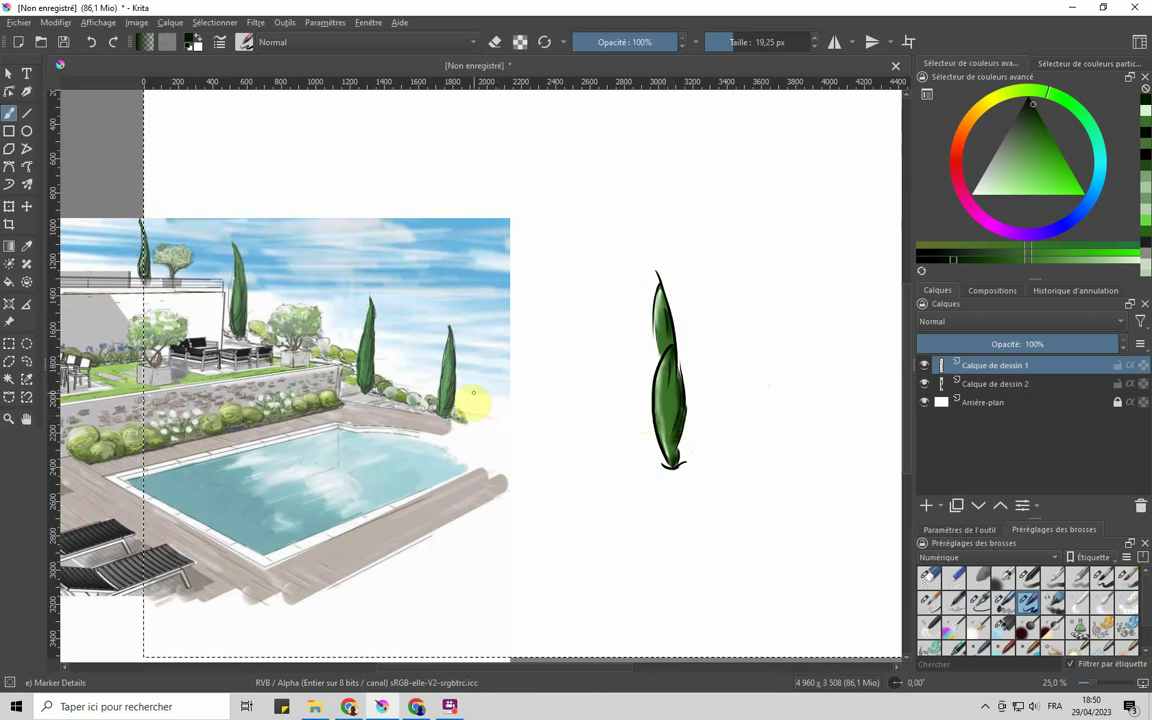
pyautogui.moveTo(682, 404)
pyautogui.mouseDown()
pyautogui.moveTo(672, 399)
pyautogui.moveTo(660, 432)
pyautogui.mouseUp()
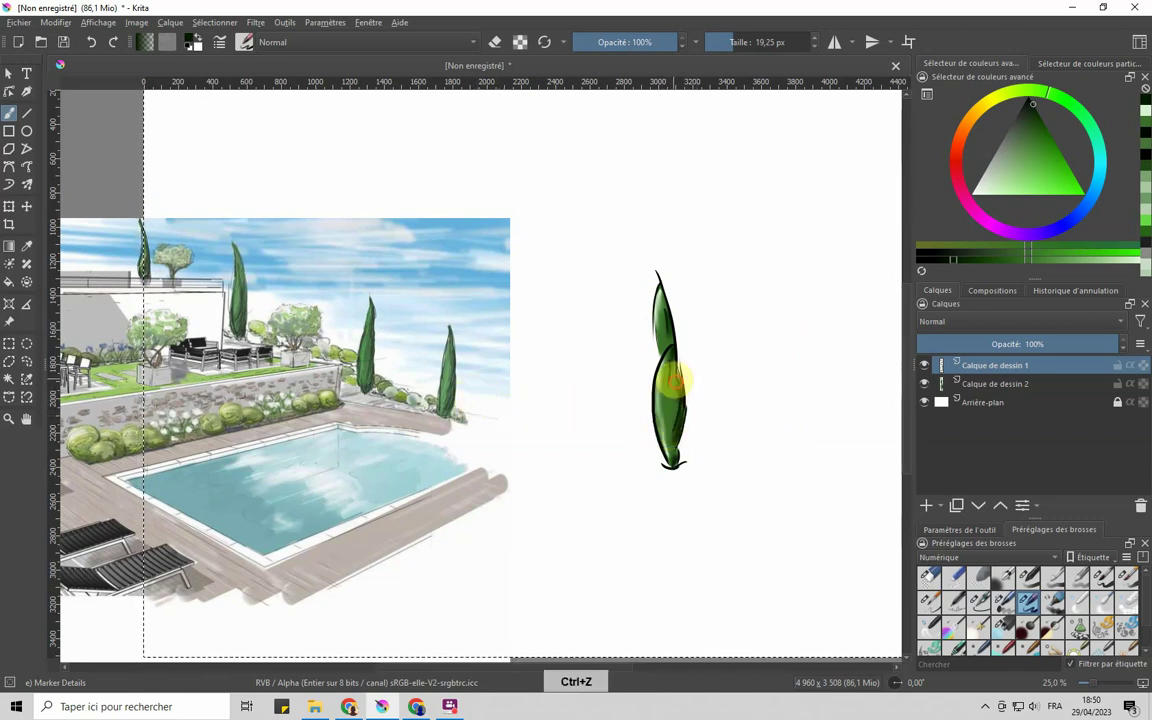
pyautogui.moveTo(679, 386); pyautogui.dragTo(662, 444)
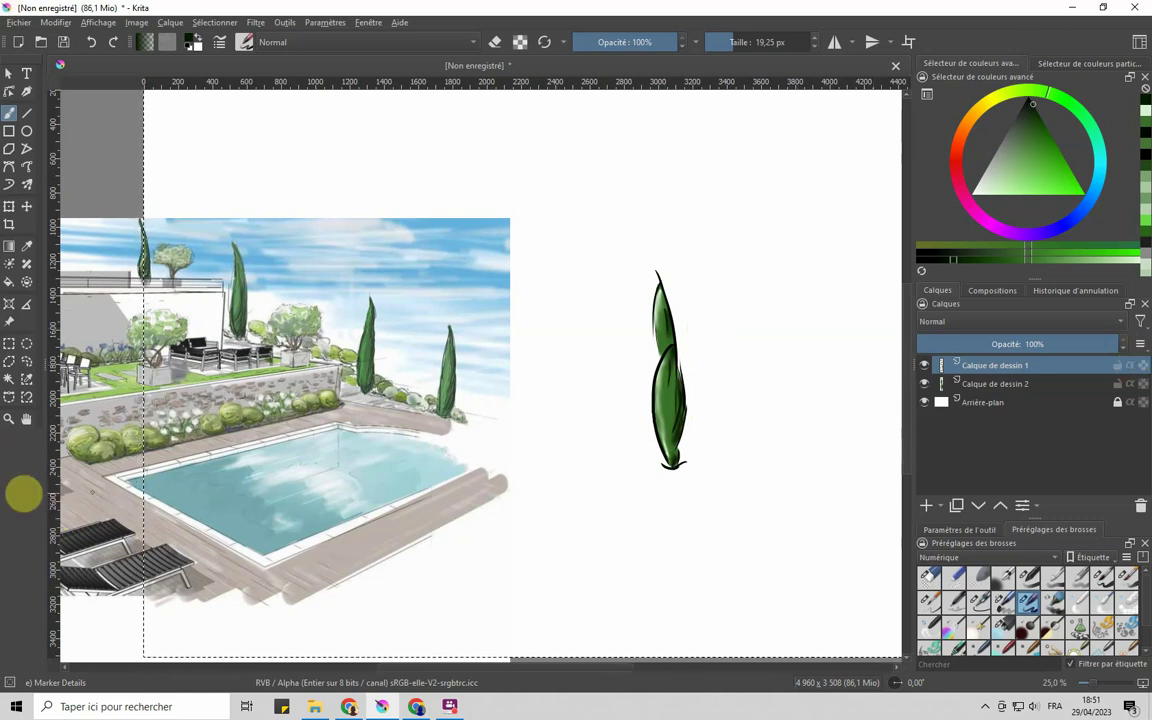
pyautogui.scroll(5, 257, 368)
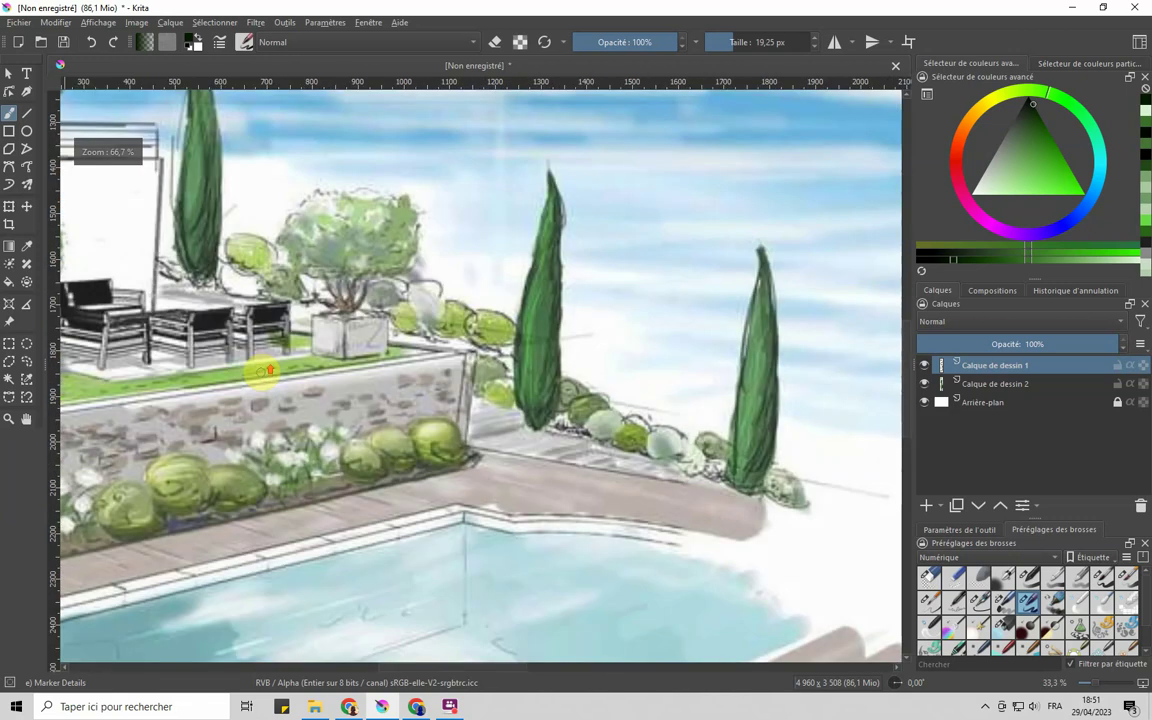